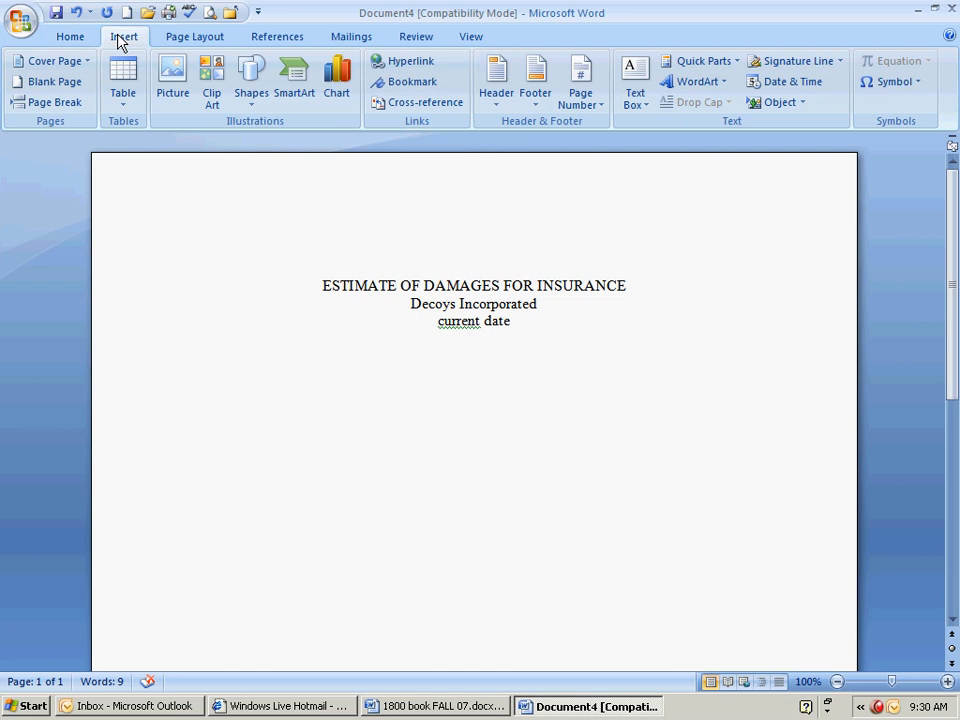
# - Insert a table with four columns and six rows below the date line and head its first column Item
pyautogui.click(132, 104)
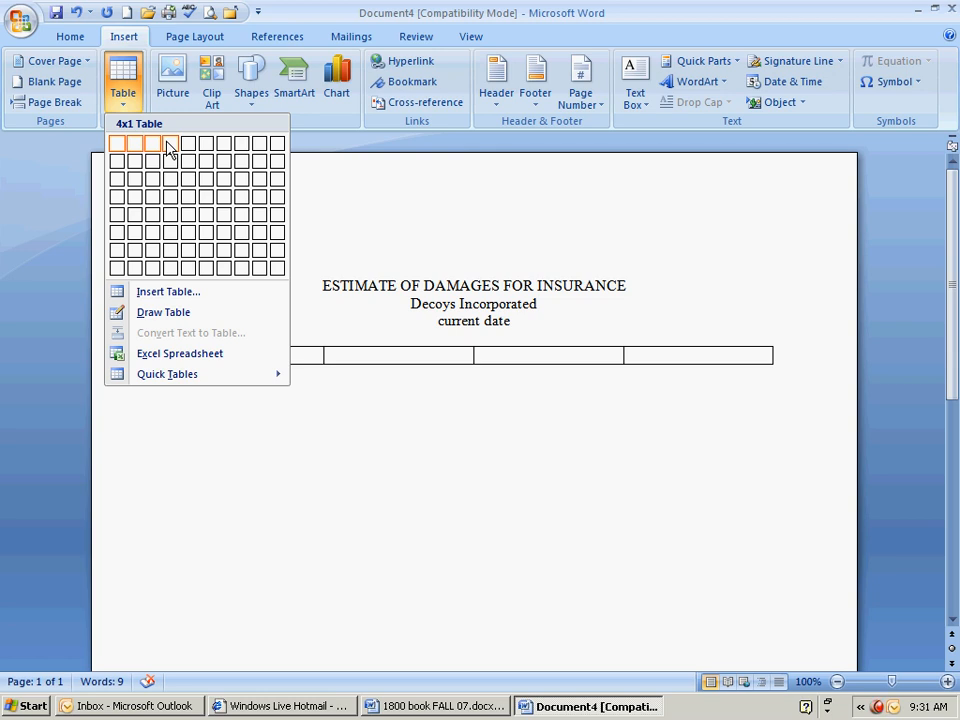
pyautogui.click(163, 230)
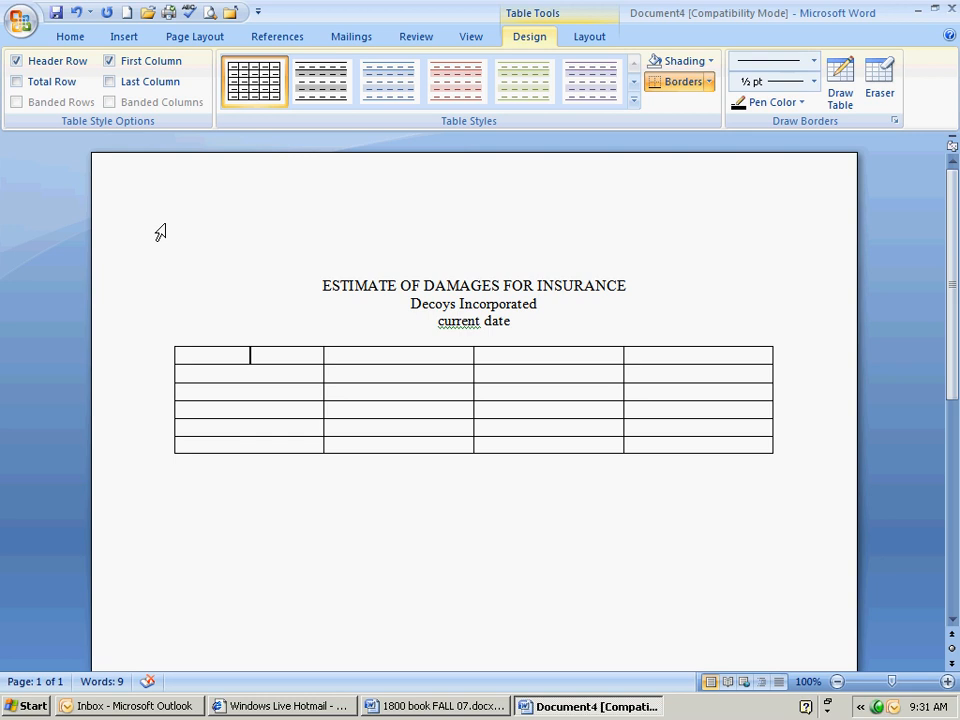
pyautogui.write('Iten')
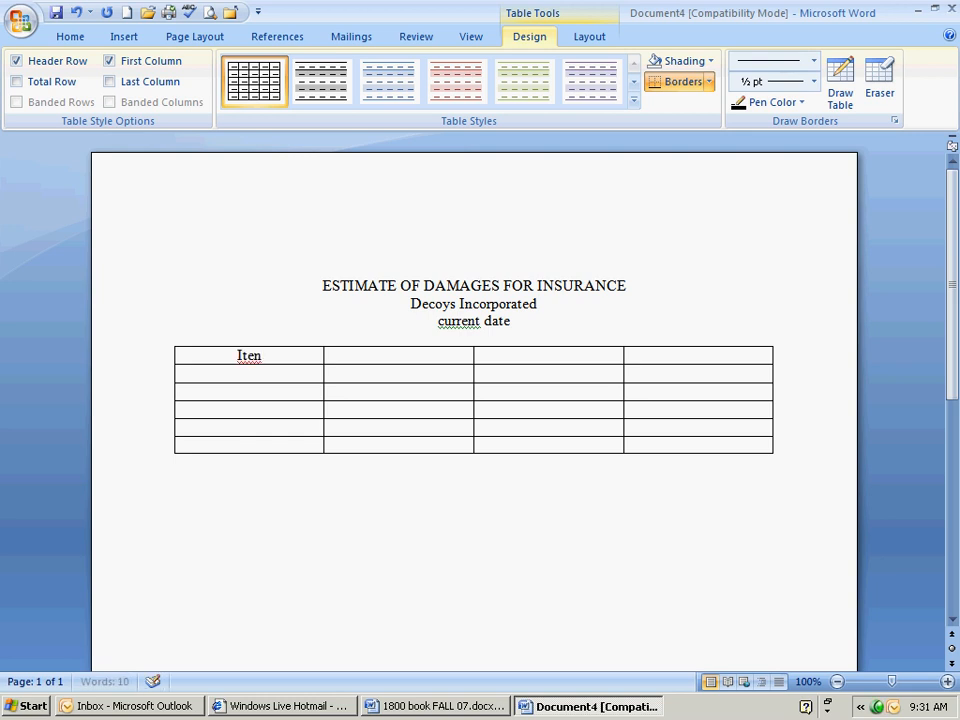
pyautogui.press('Tab')
pyautogui.click(289, 351)
pyautogui.press('BackSpace')
pyautogui.write('m')
# - Head the remaining three table columns %Destroyed, Original Cost and Replacement Cost
pyautogui.press('Tab')
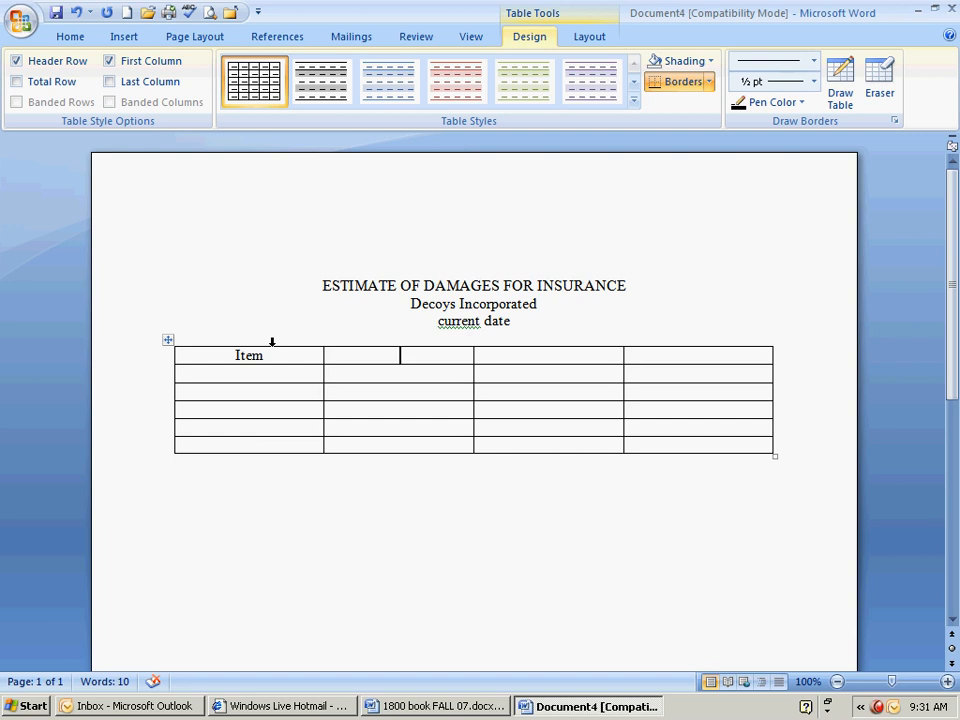
pyautogui.write('%Destroyed')
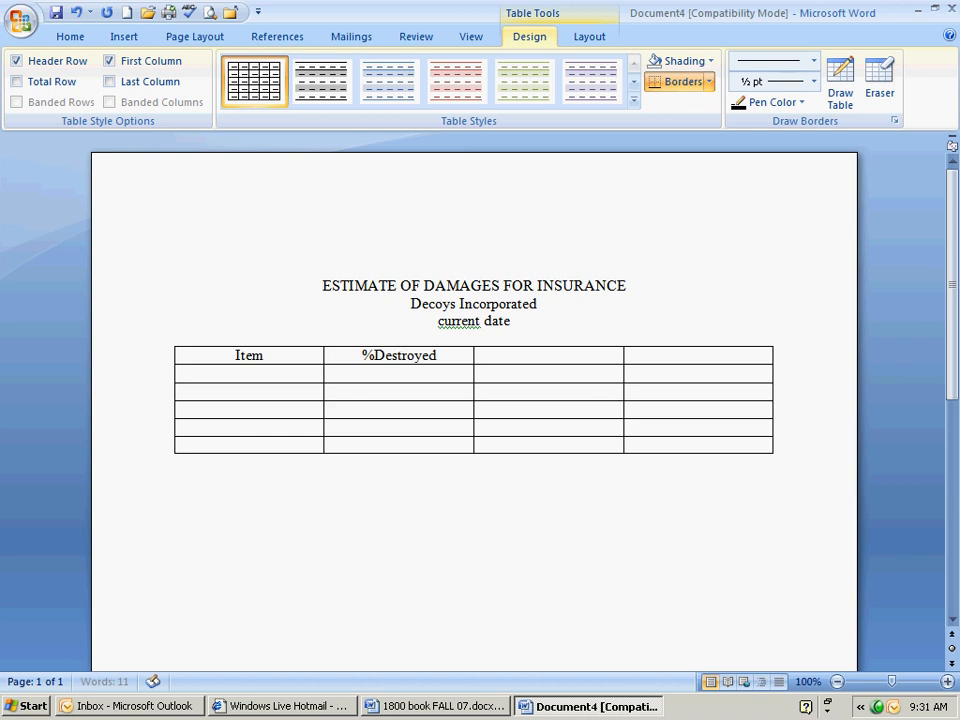
pyautogui.press('Tab')
pyautogui.write('Original ')
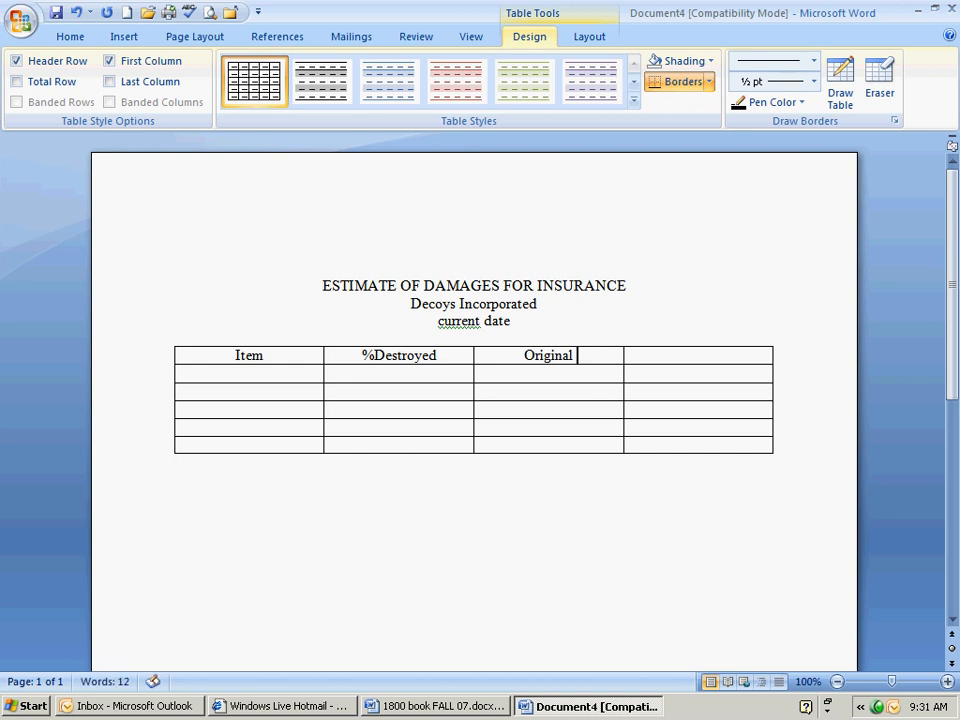
pyautogui.write('Cost')
pyautogui.press('Tab')
pyautogui.write('R')
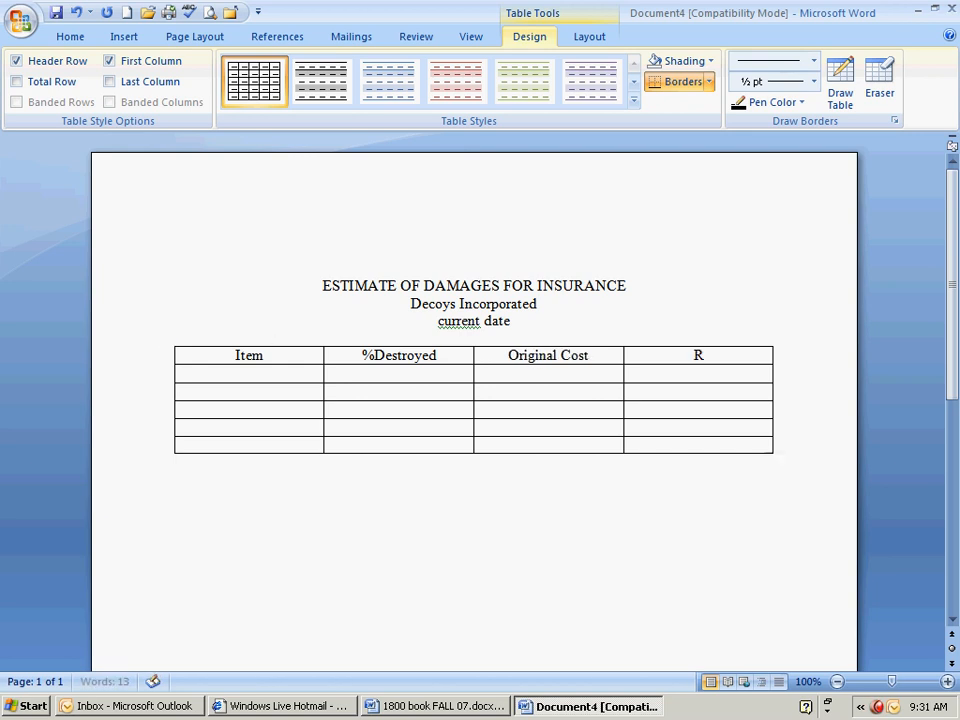
pyautogui.write('eplacement C')
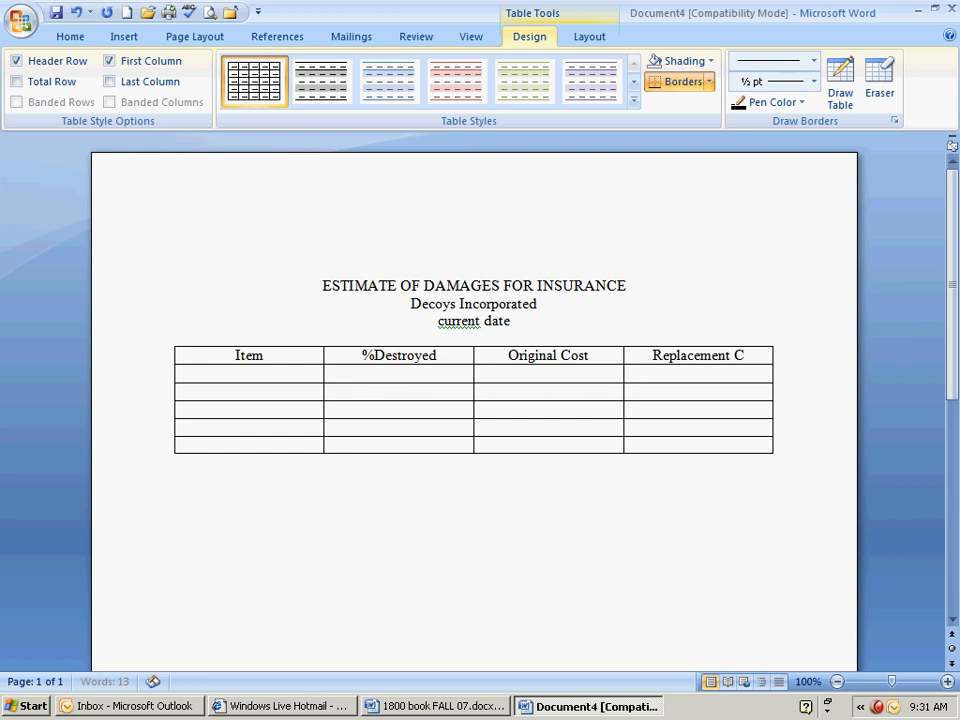
pyautogui.write('ost')
# - Enter Office Building and Production Building as the first two entries under Item
pyautogui.press('Tab')
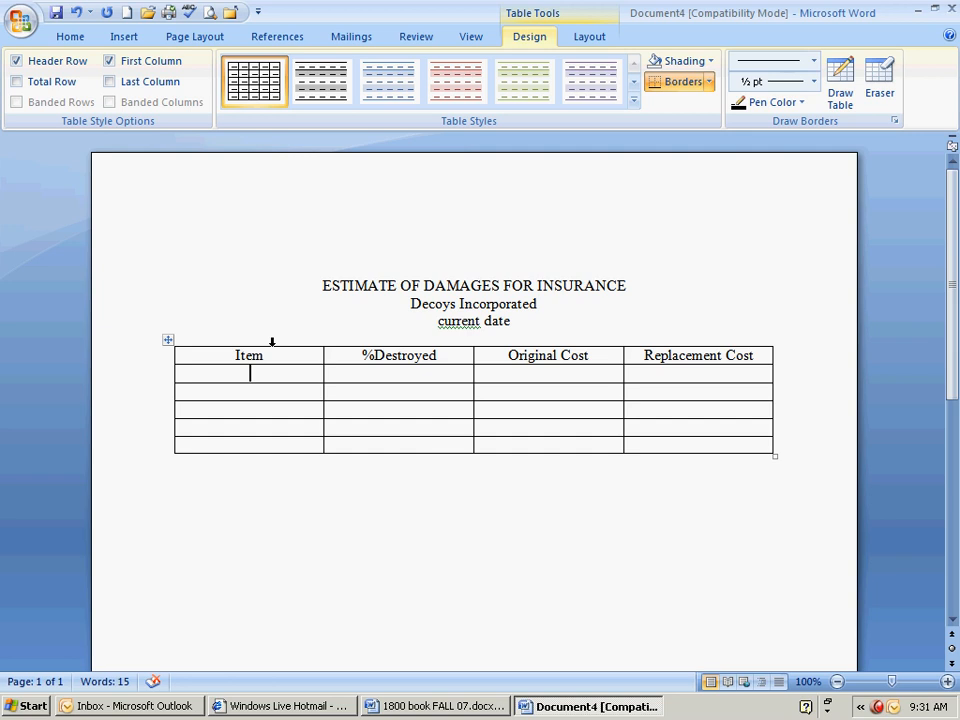
pyautogui.write('Office Bu')
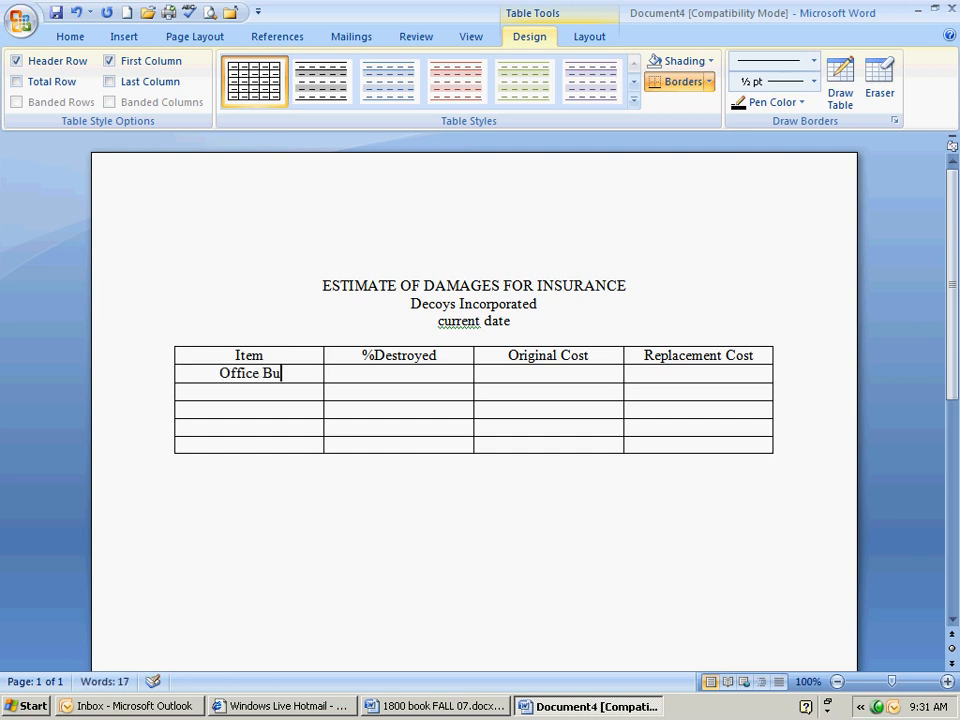
pyautogui.write('ilding')
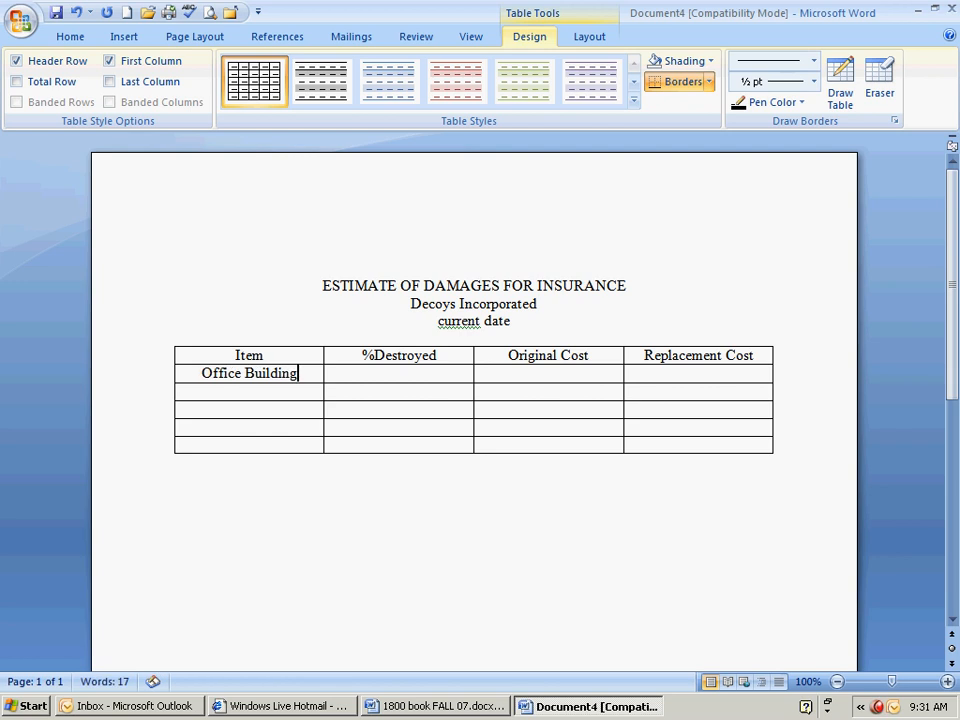
pyautogui.press('Down')
pyautogui.write('Prod')
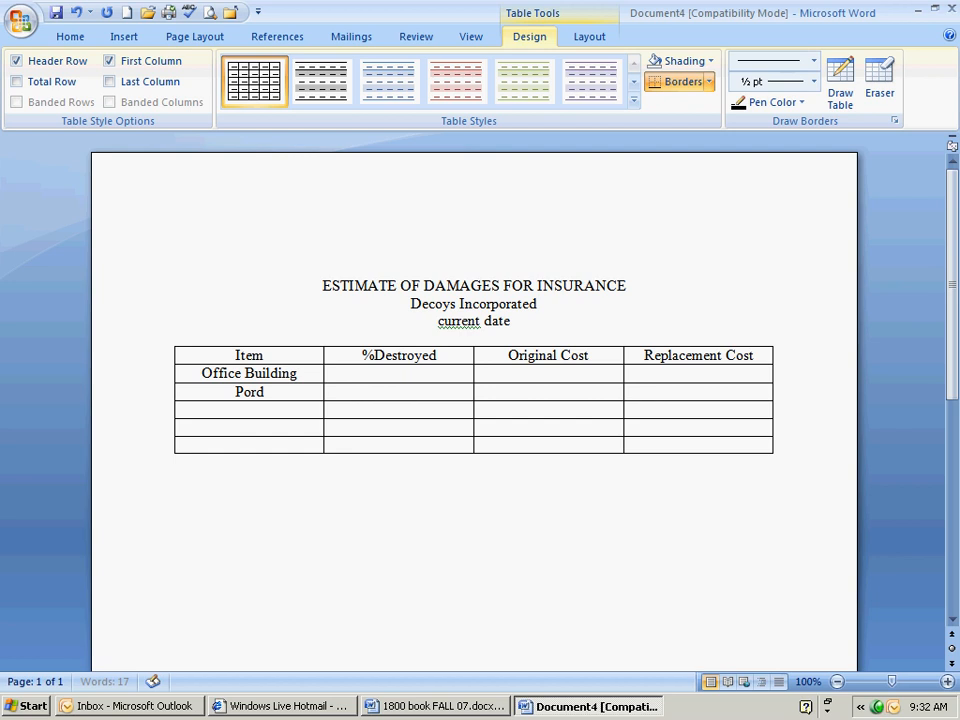
pyautogui.press('BackSpace')
pyautogui.press('BackSpace')
pyautogui.write('oduction Building')
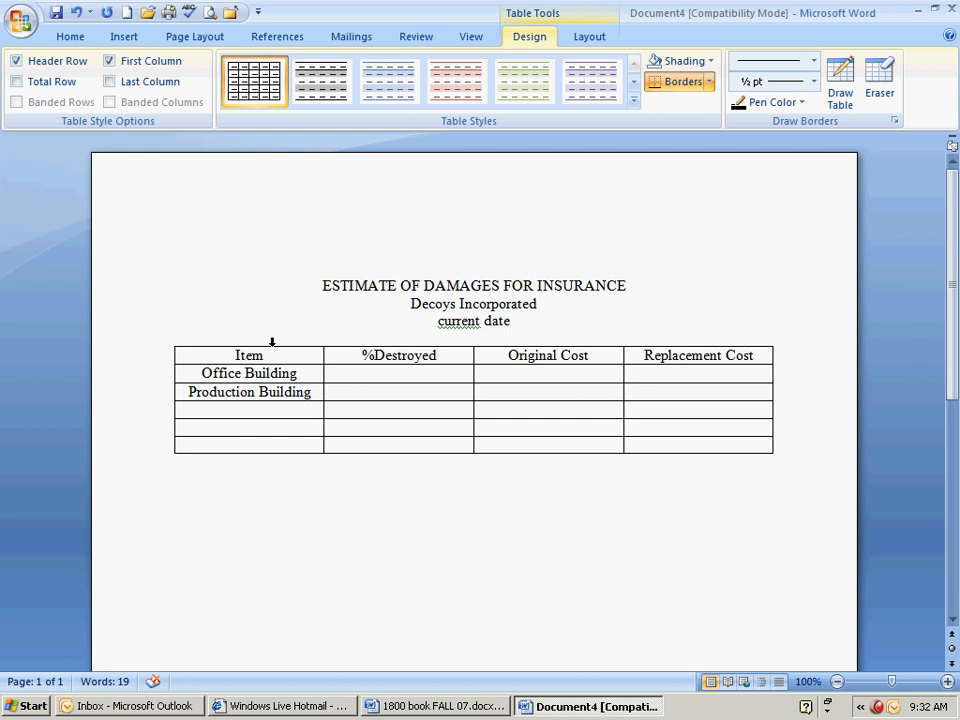
# - Add Office Equipment and General Equipment as the next two entries in the Item column
pyautogui.press('Tab')
pyautogui.press('Tab')
pyautogui.press('Tab')
pyautogui.press('Tab')
pyautogui.write('Office E')
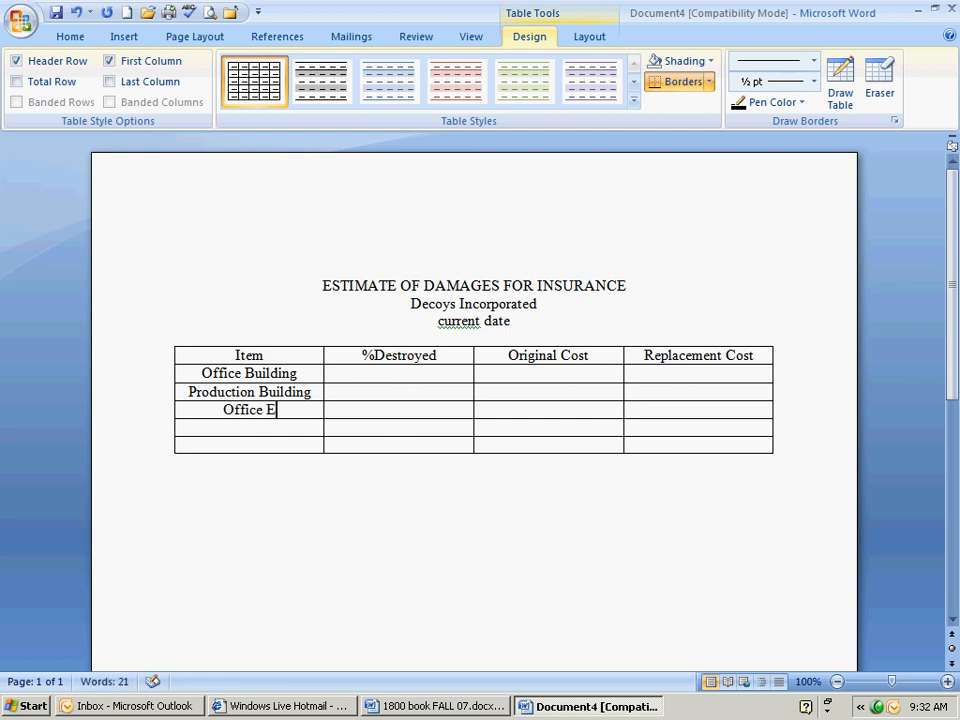
pyautogui.write('quipment')
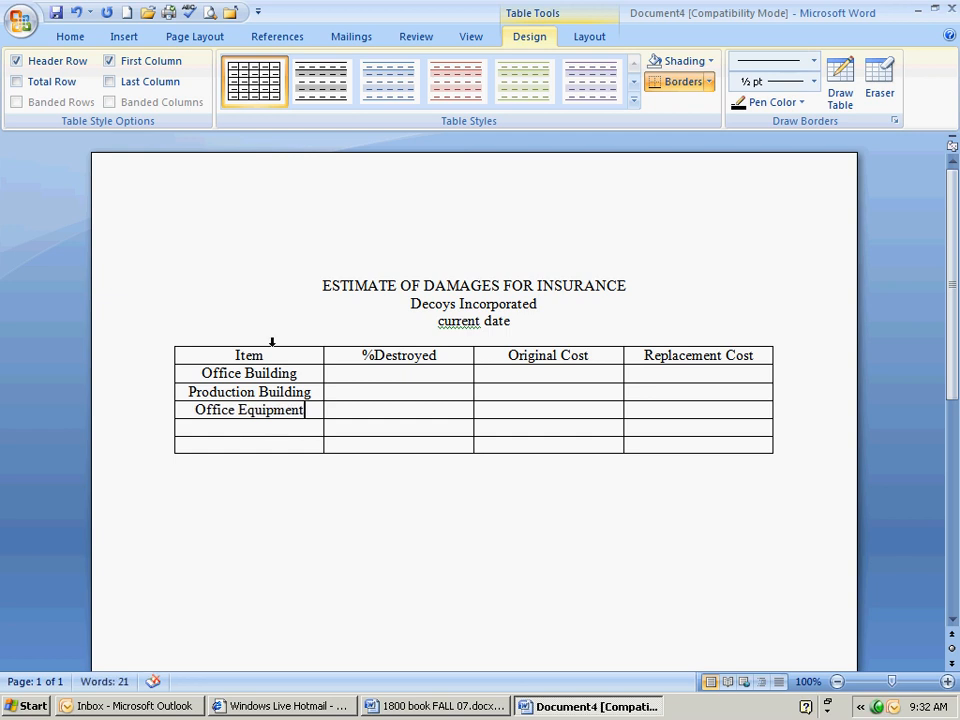
pyautogui.press('Down')
pyautogui.write('General Equipt')
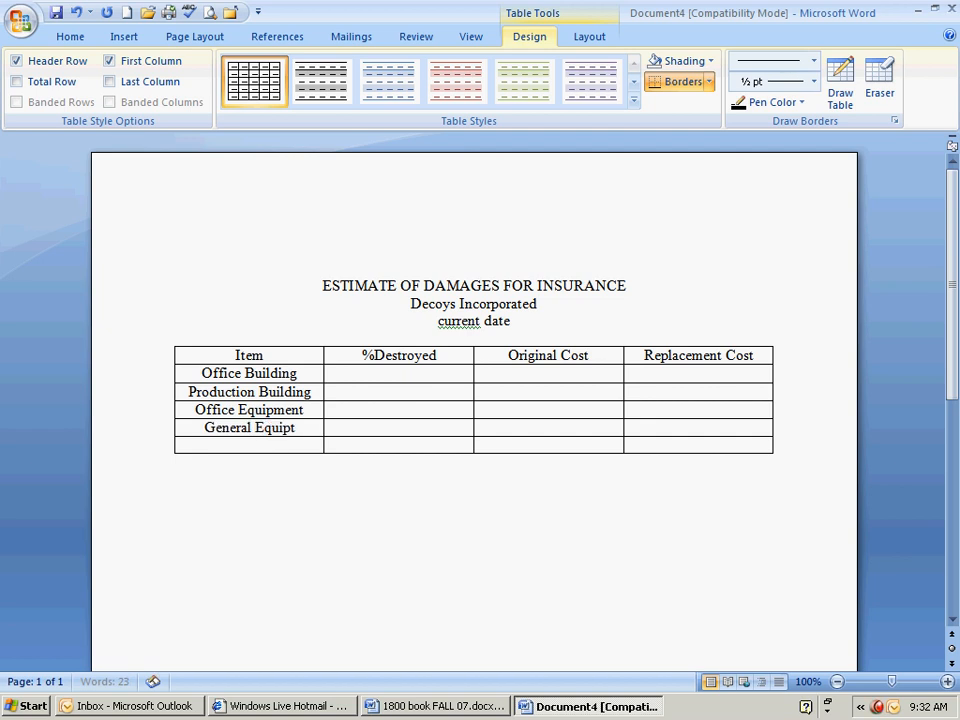
pyautogui.press('BackSpace')
pyautogui.write('ment')
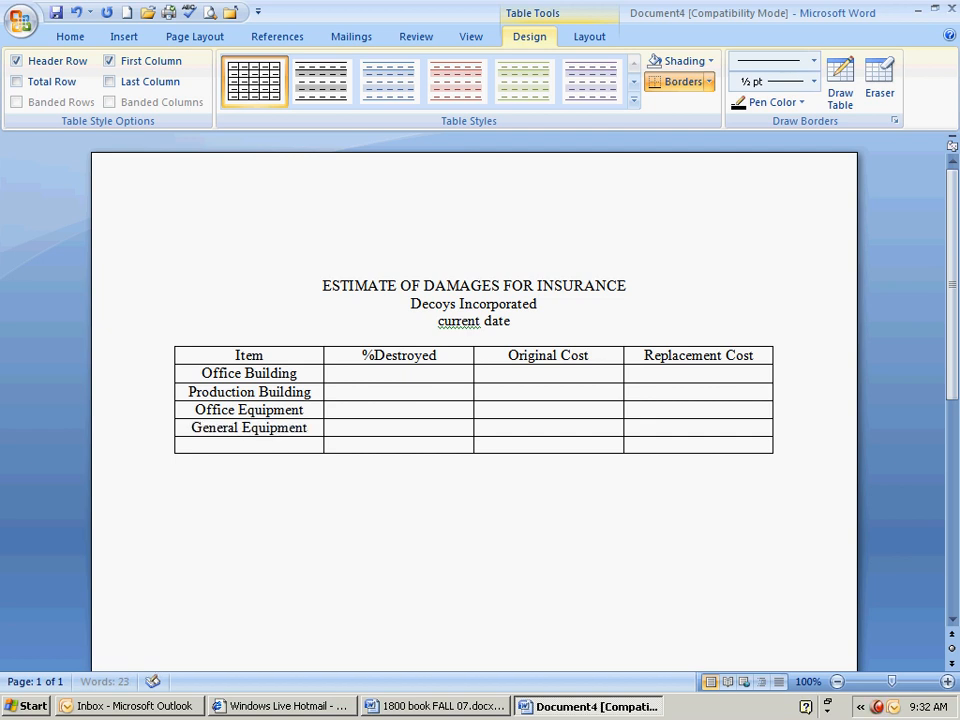
# - Fill the %Destroyed column for the four items with 100, 35, 100 and 45
pyautogui.press('Tab')
pyautogui.press('Up')
pyautogui.press('Up')
pyautogui.press('Up')
pyautogui.write('100')
pyautogui.press('Down')
pyautogui.write('35')
pyautogui.press('Down')
pyautogui.write('100')
pyautogui.press('Down')
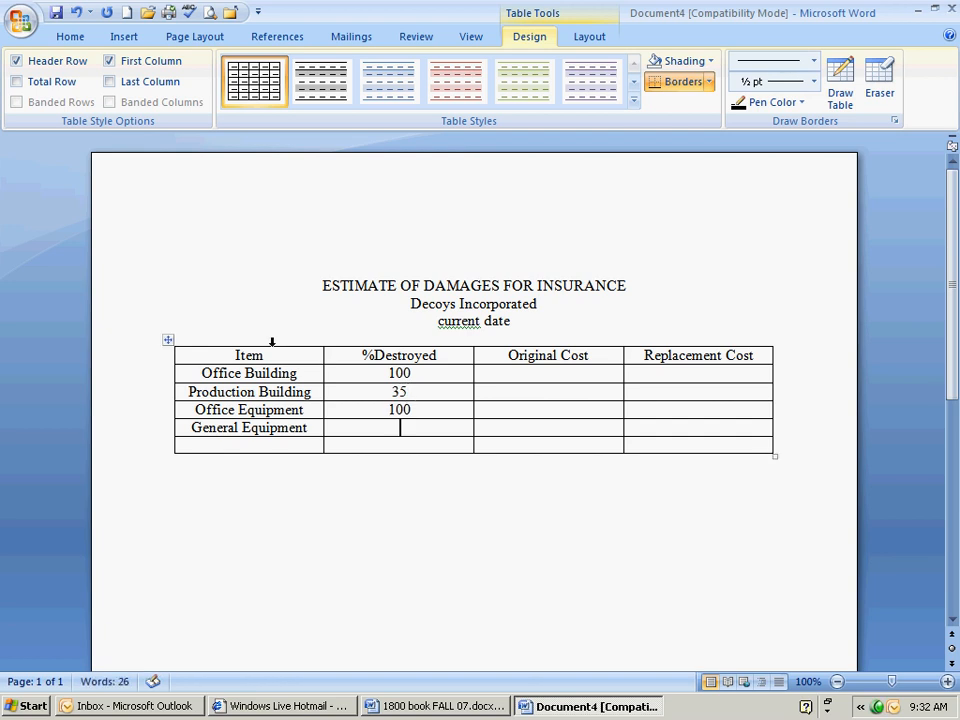
pyautogui.write('45')
# - Label the last row Total in the %Destroyed column
pyautogui.press('Down')
pyautogui.write('Totatl')
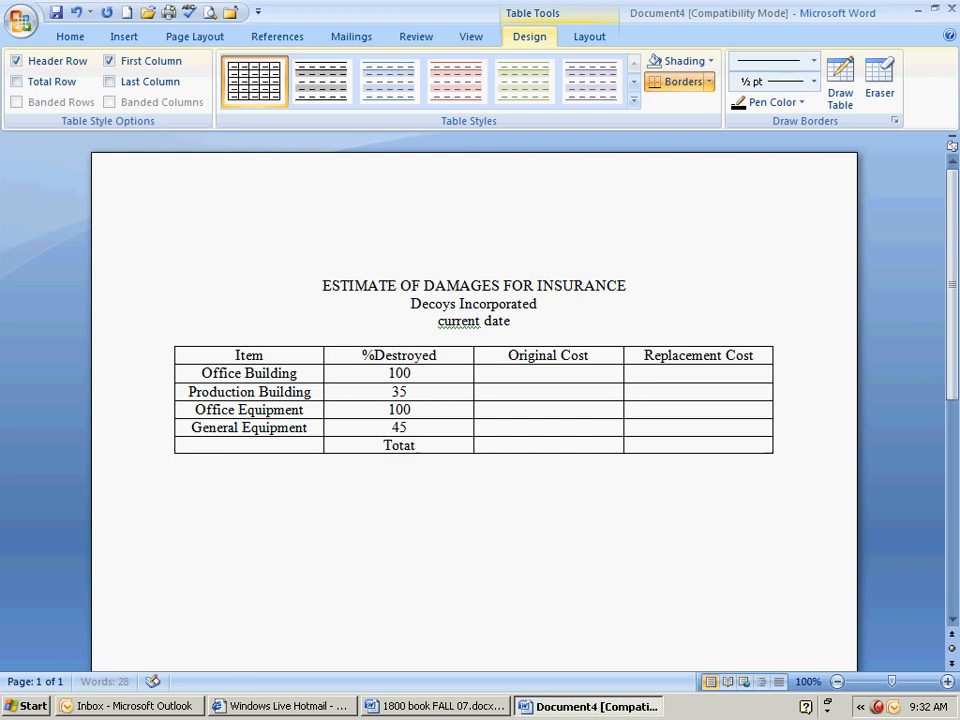
pyautogui.press('BackSpace')
pyautogui.press('BackSpace')
pyautogui.press('BackSpace')
pyautogui.write('al')
# - Fill the Original Cost column for the four items with 35000, 55000, 15000 and 65000
pyautogui.click(541, 375)
pyautogui.write('35000')
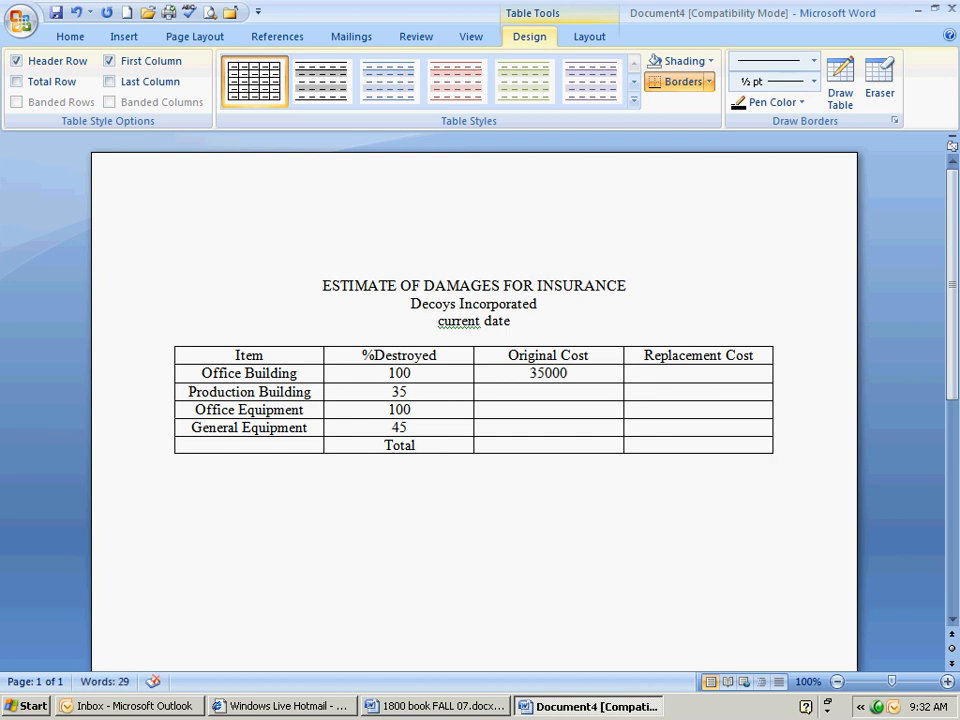
pyautogui.click(551, 390)
pyautogui.write('55000')
pyautogui.click(551, 409)
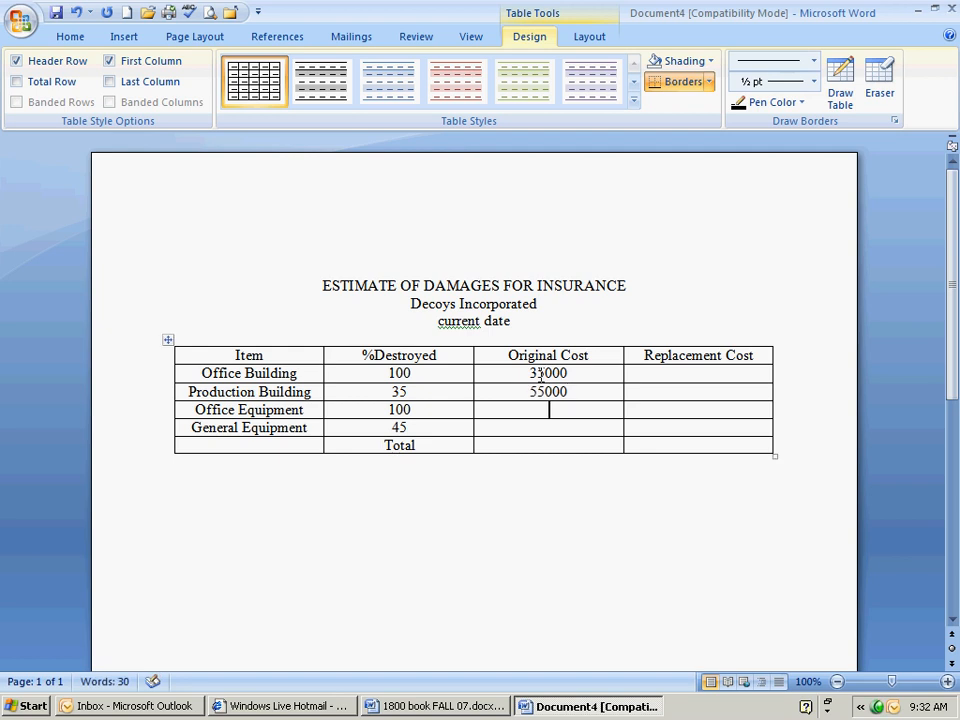
pyautogui.write('156')
pyautogui.press('BackSpace')
pyautogui.write('000')
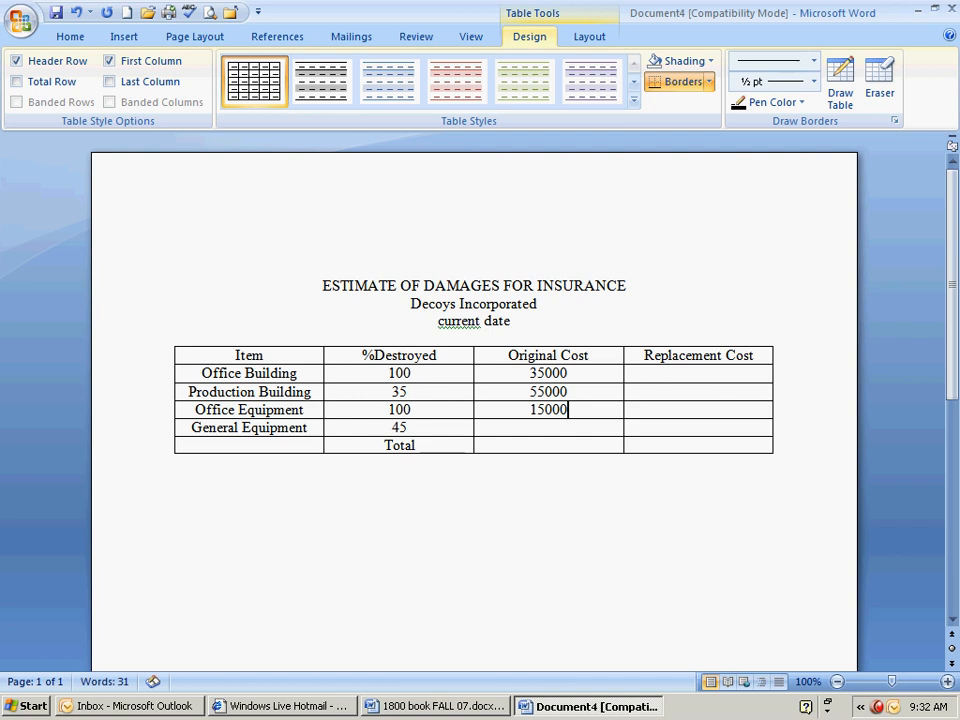
pyautogui.press('Down')
pyautogui.write('65000')
# - Enter 170000 as the Original Cost amount in the Total row
pyautogui.press('Down')
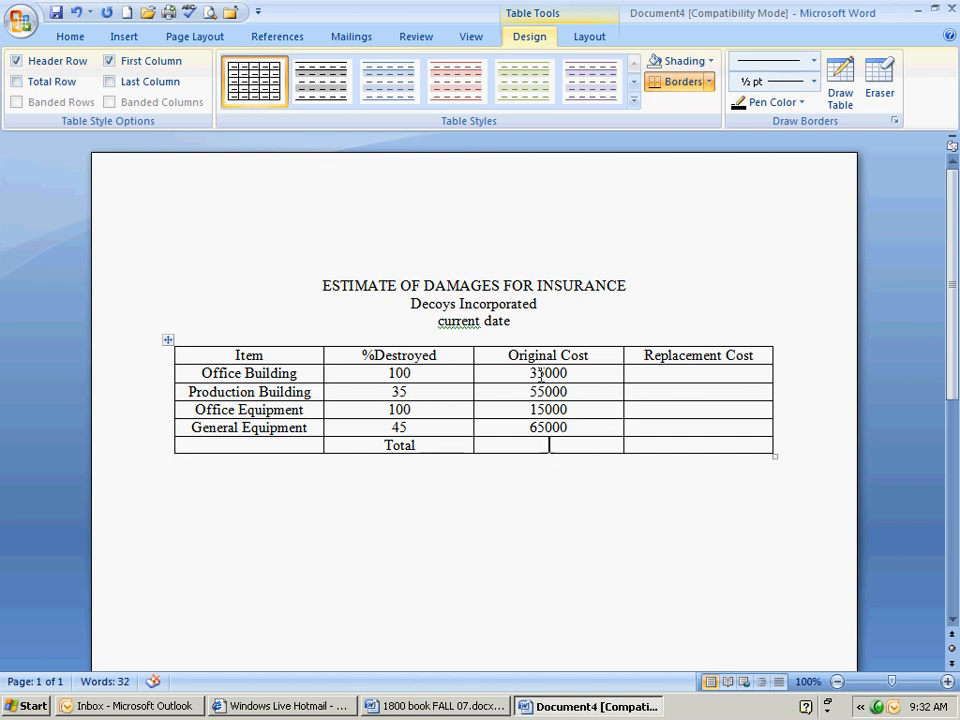
pyautogui.write('17000')
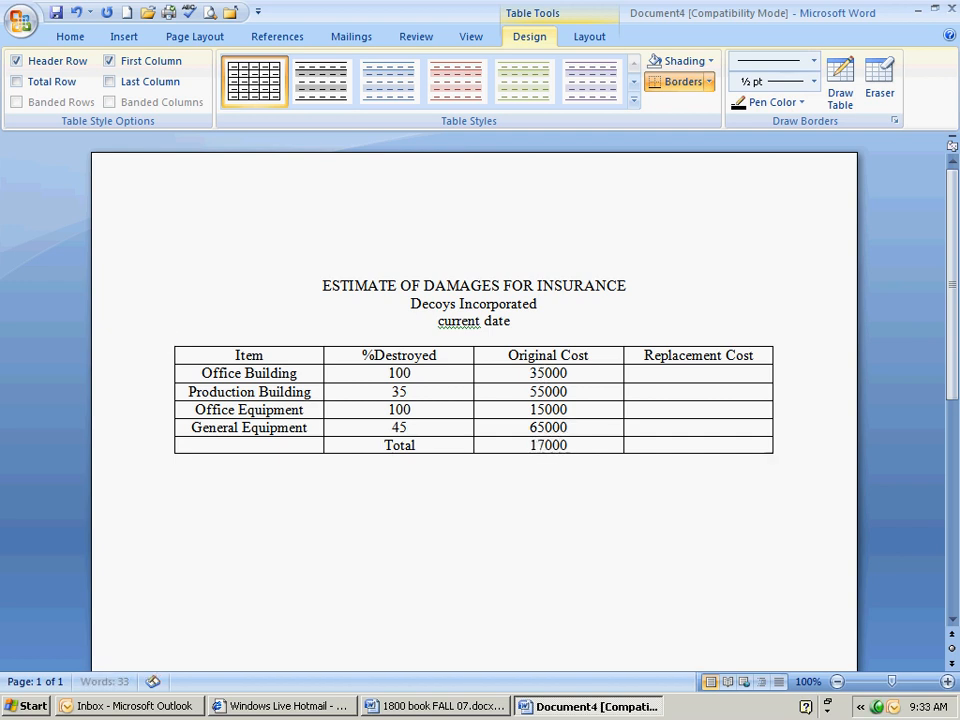
pyautogui.write('0')
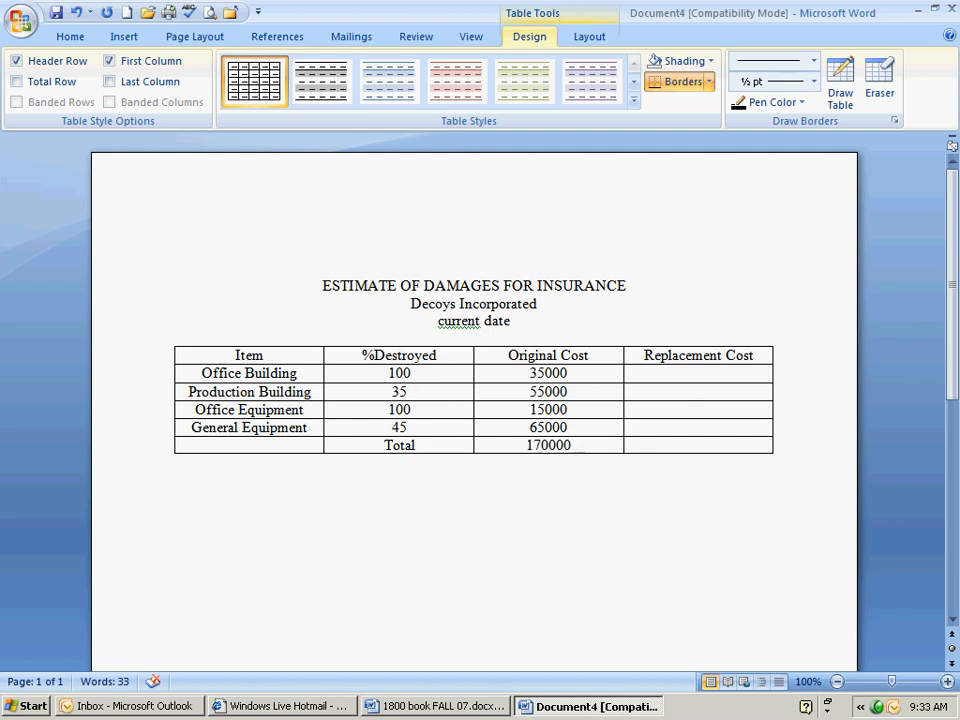
# - Fill the Replacement Cost column for the four items with 120000, 20000, 40000 and 18500
pyautogui.press('Right')
pyautogui.press('Up')
pyautogui.press('Up')
pyautogui.press('Up')
pyautogui.press('Up')
pyautogui.write('120000')
pyautogui.press('Down')
pyautogui.write('200')
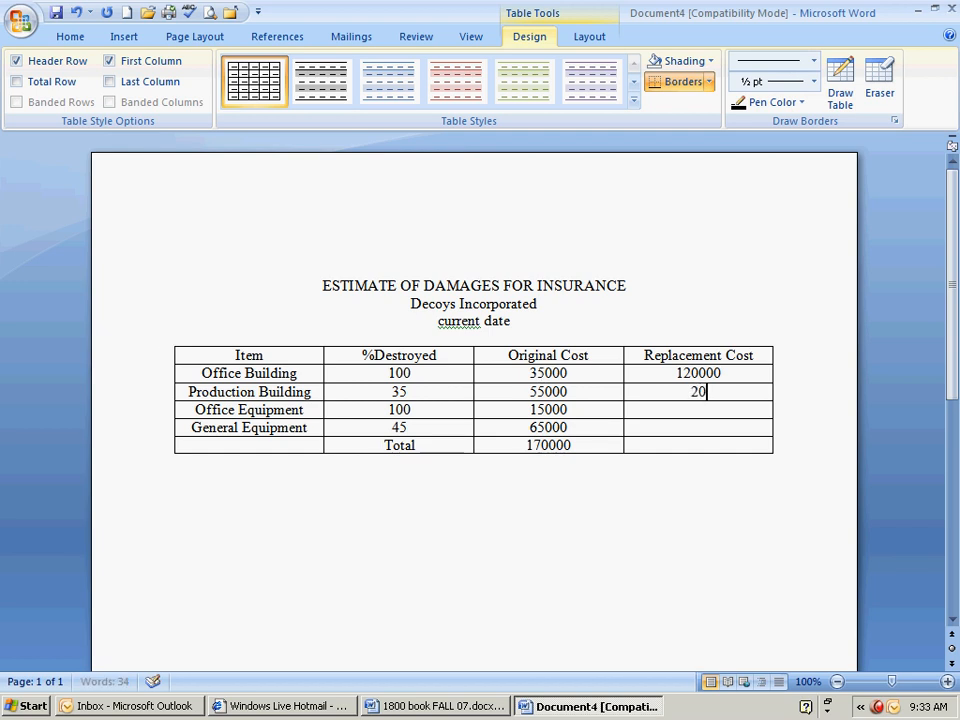
pyautogui.write('00')
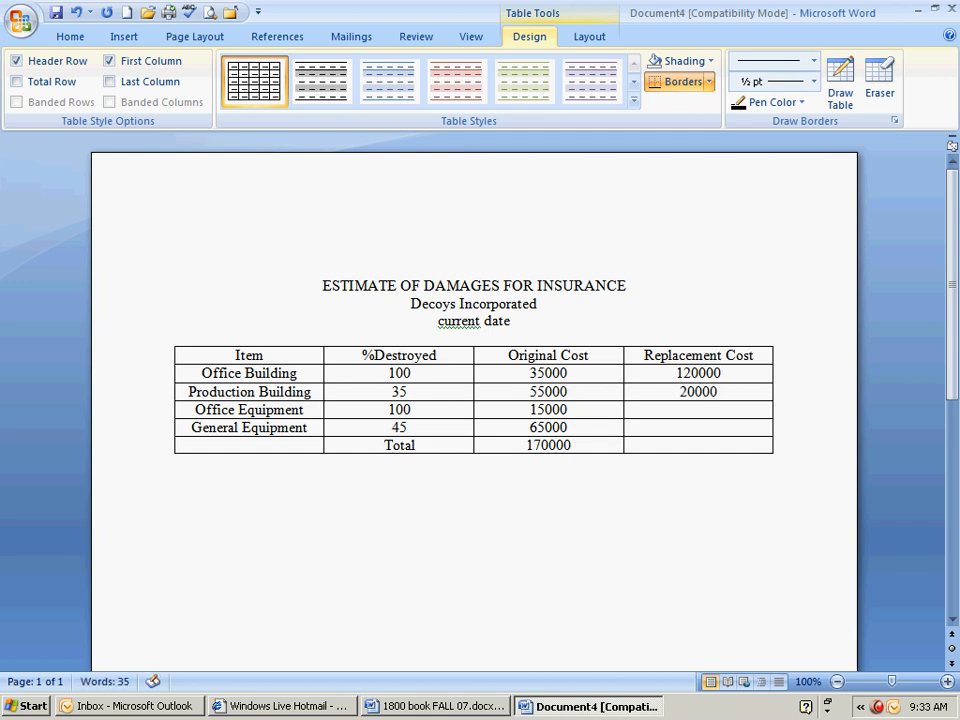
pyautogui.press('Down')
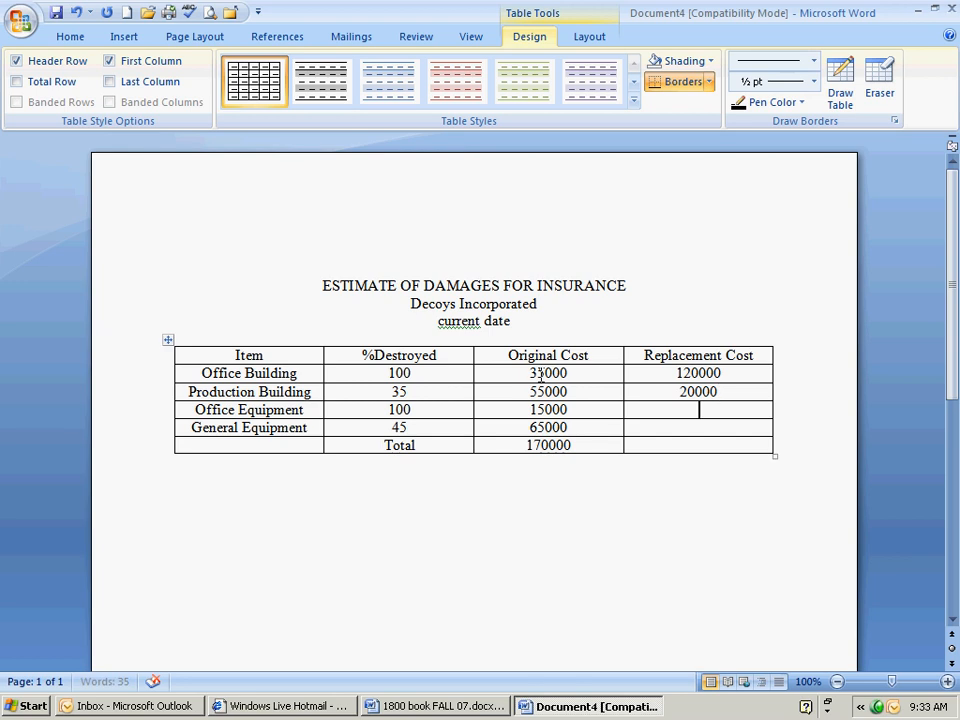
pyautogui.write('40000')
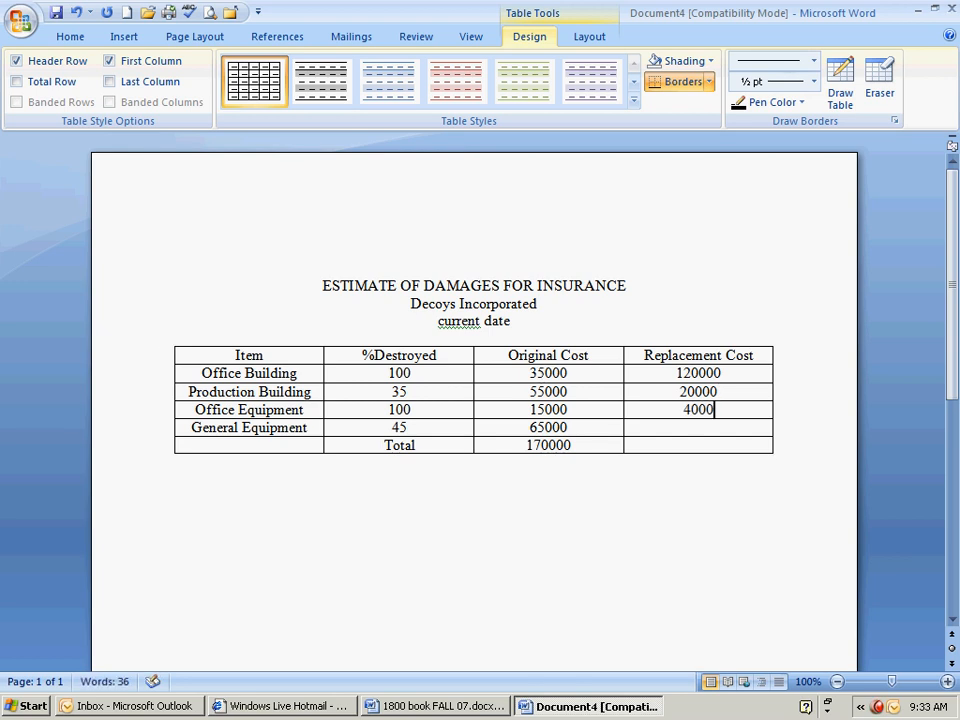
pyautogui.press('Down')
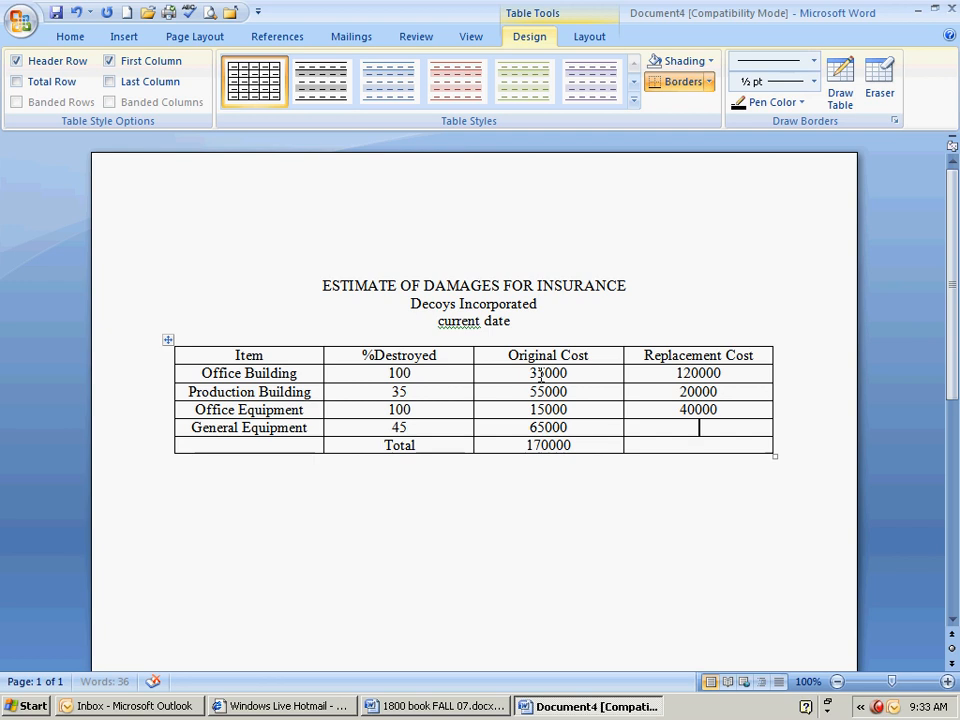
pyautogui.write('18500')
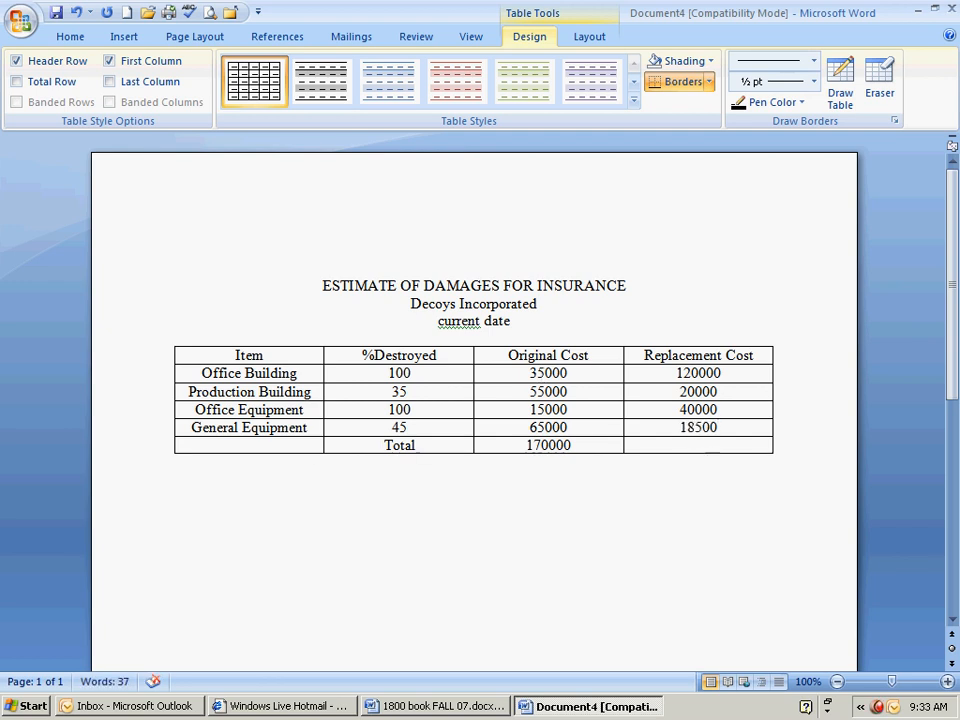
# - Enter 198500 as the Replacement Cost amount in the Total row
pyautogui.press('Down')
pyautogui.write('1985000')
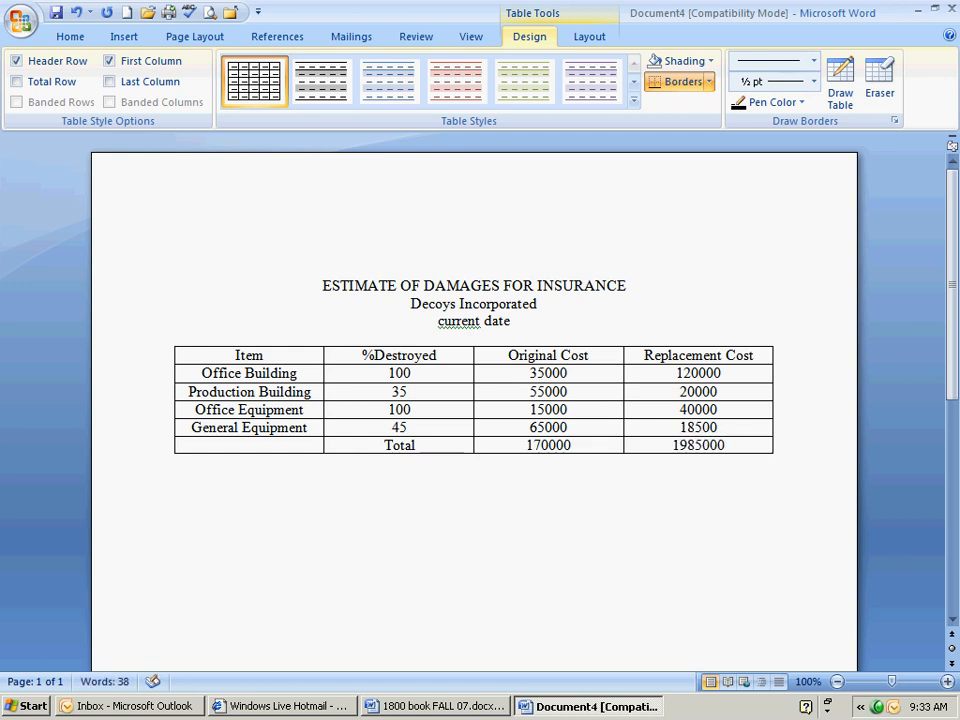
pyautogui.press('BackSpace')
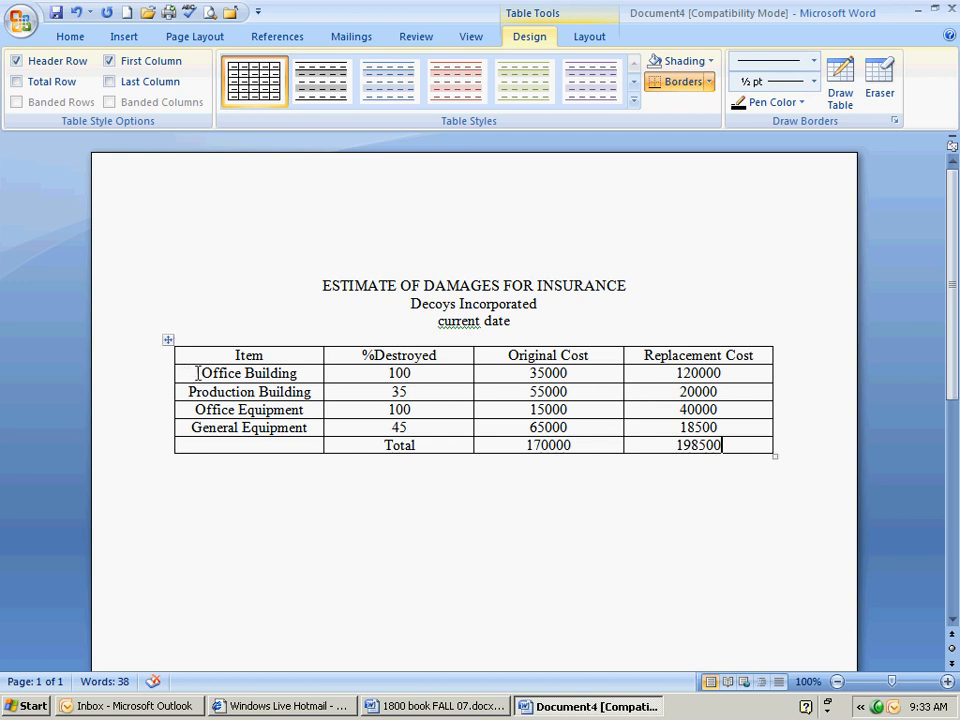
# - Left-align the four item names from Office Building to General Equipment in the Item column
pyautogui.moveTo(182, 371); pyautogui.dragTo(268, 427)
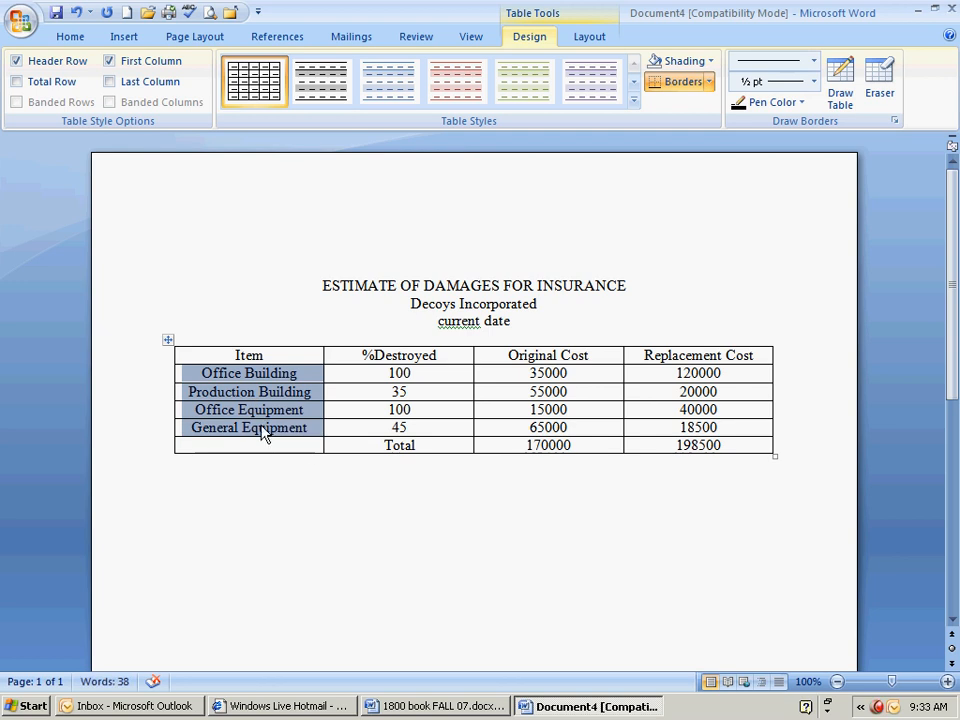
pyautogui.click(181, 45)
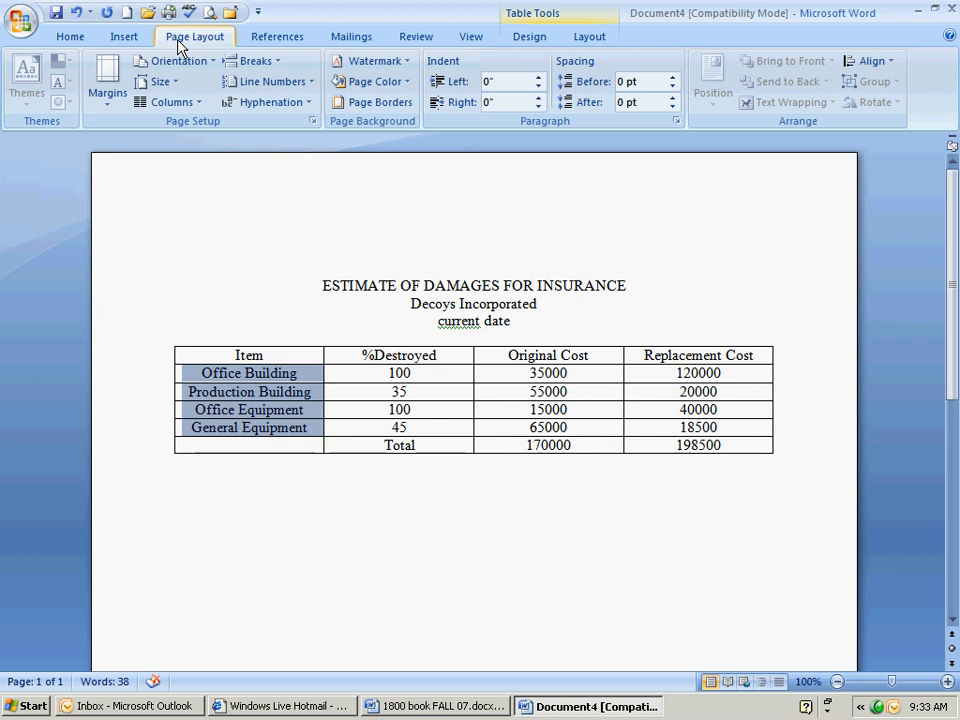
pyautogui.click(74, 42)
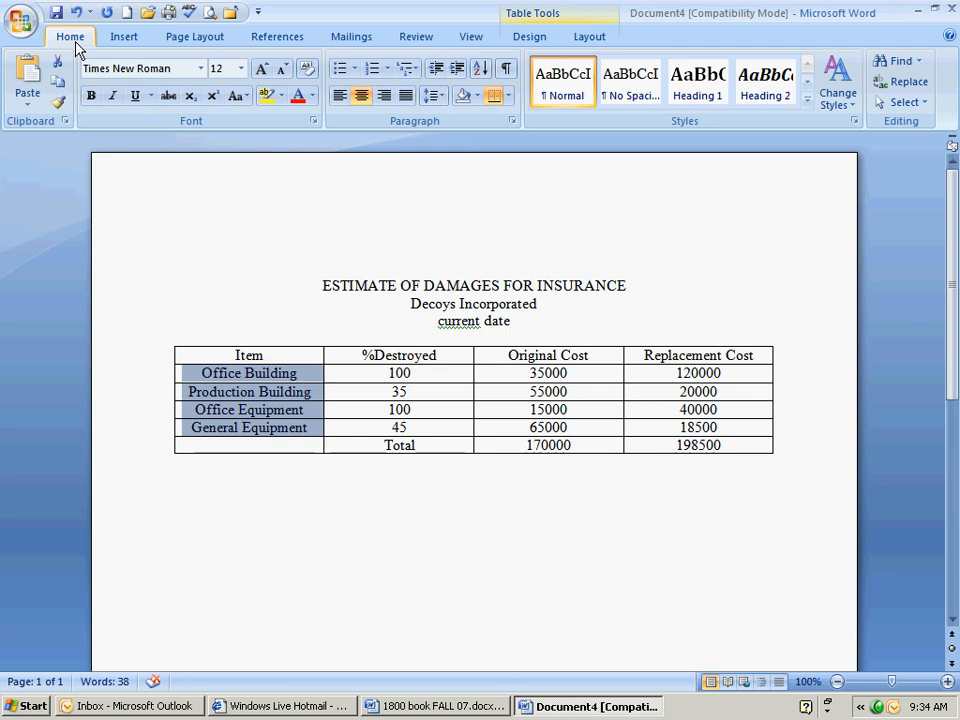
pyautogui.click(340, 100)
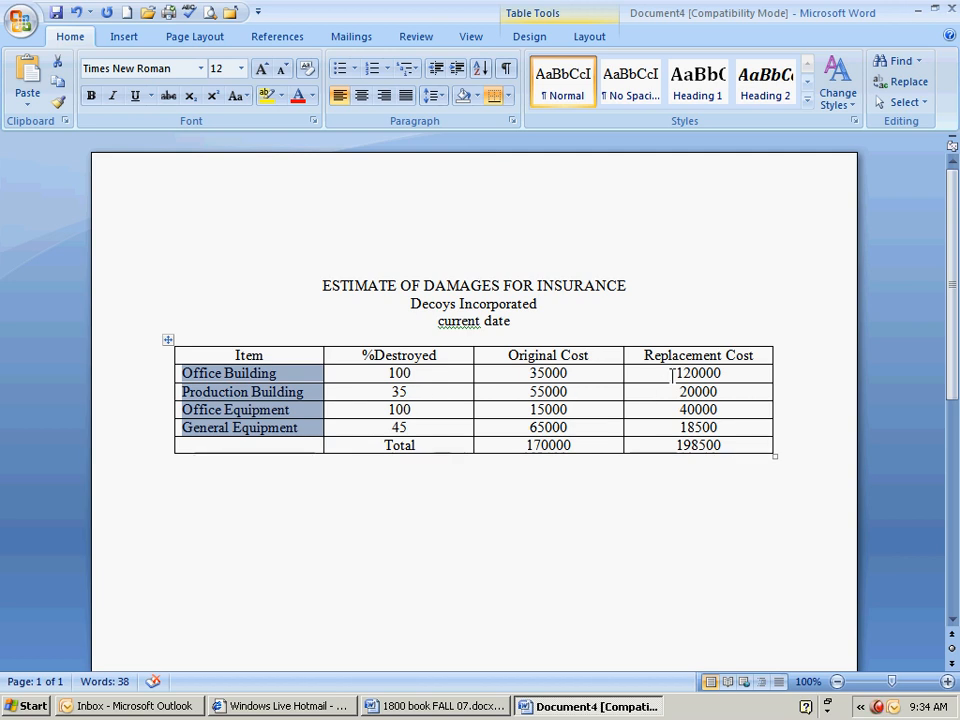
# - Add thousands commas to all five Original Cost amounts and a dollar sign to the total, making it $170,000
pyautogui.click(546, 376)
pyautogui.write(',')
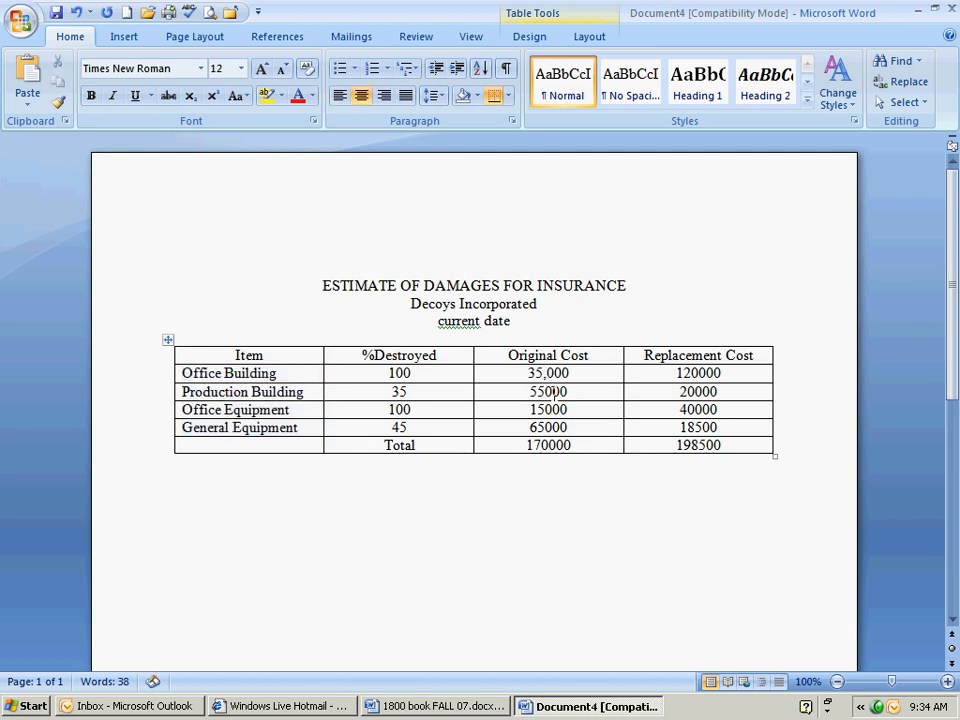
pyautogui.click(545, 392)
pyautogui.write(',')
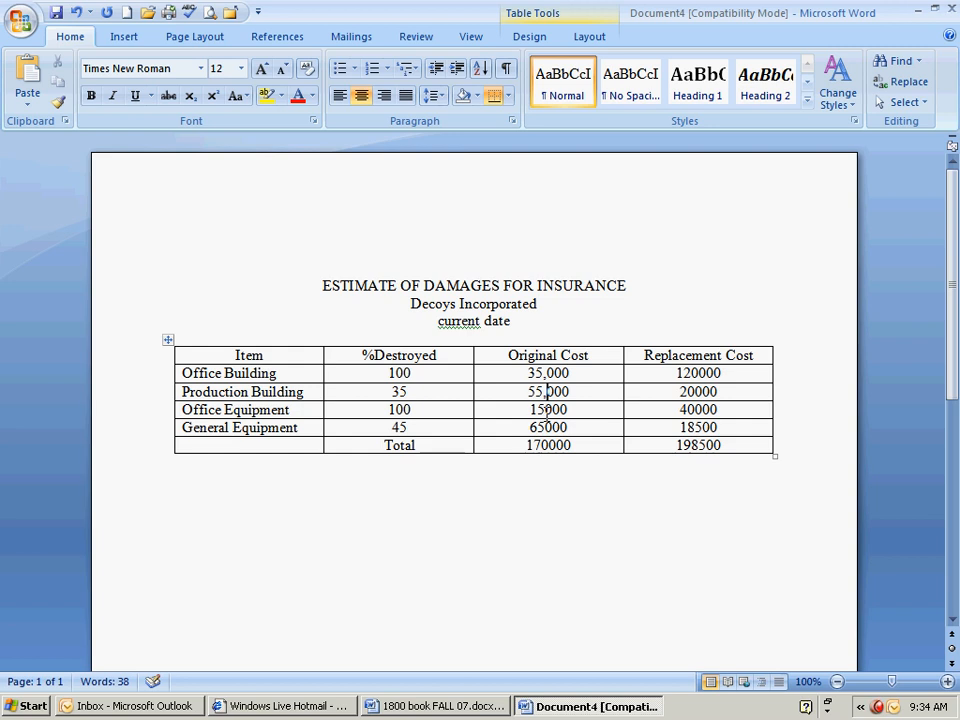
pyautogui.click(546, 409)
pyautogui.write(',')
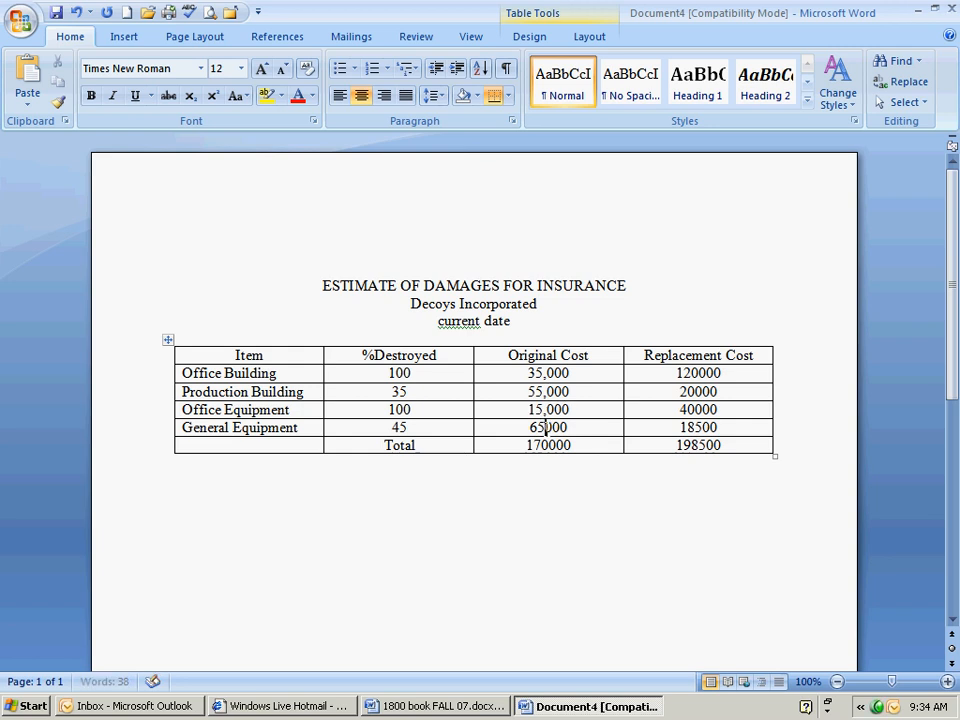
pyautogui.click(546, 427)
pyautogui.write(',')
pyautogui.click(549, 445)
pyautogui.write(',')
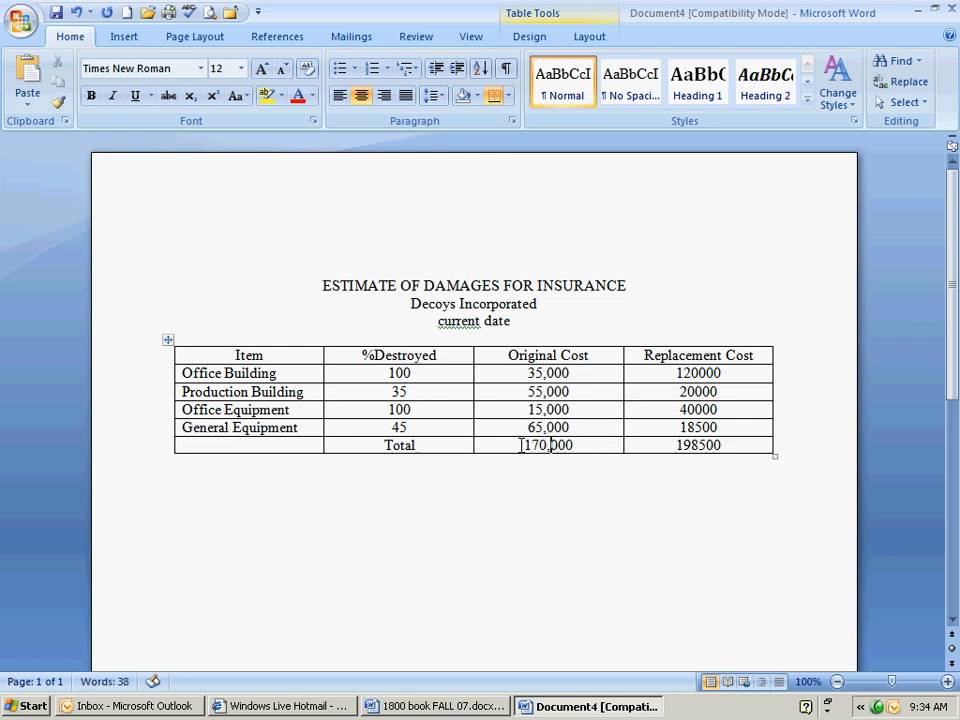
pyautogui.click(522, 445)
pyautogui.write('$')
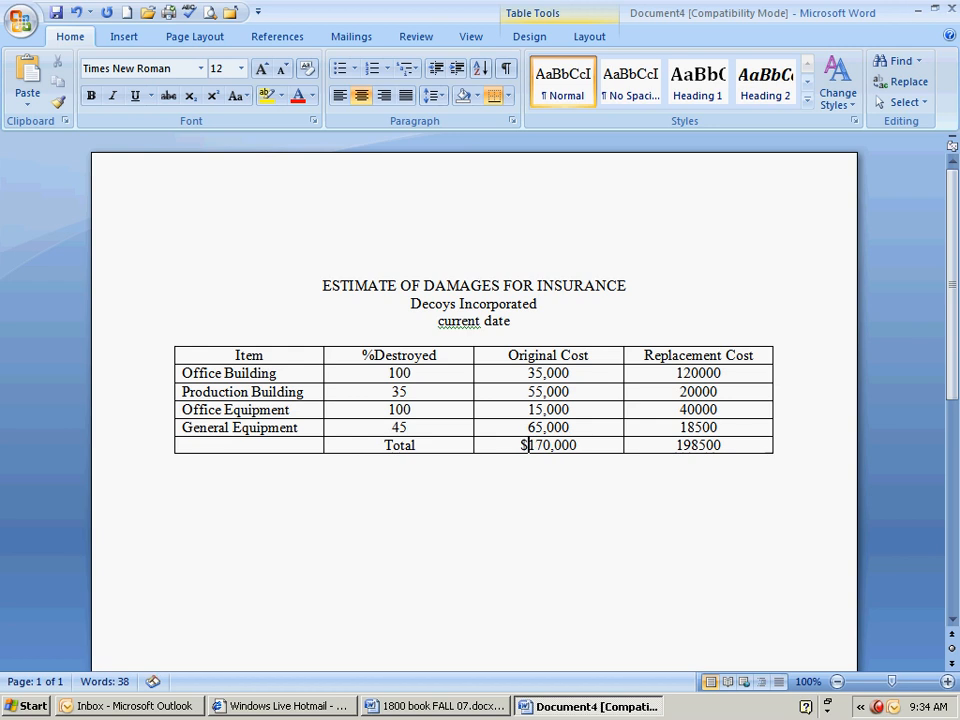
# - Add thousands commas to all five Replacement Cost amounts and a dollar sign to the total, making it $198,500
pyautogui.click(698, 372)
pyautogui.write(',')
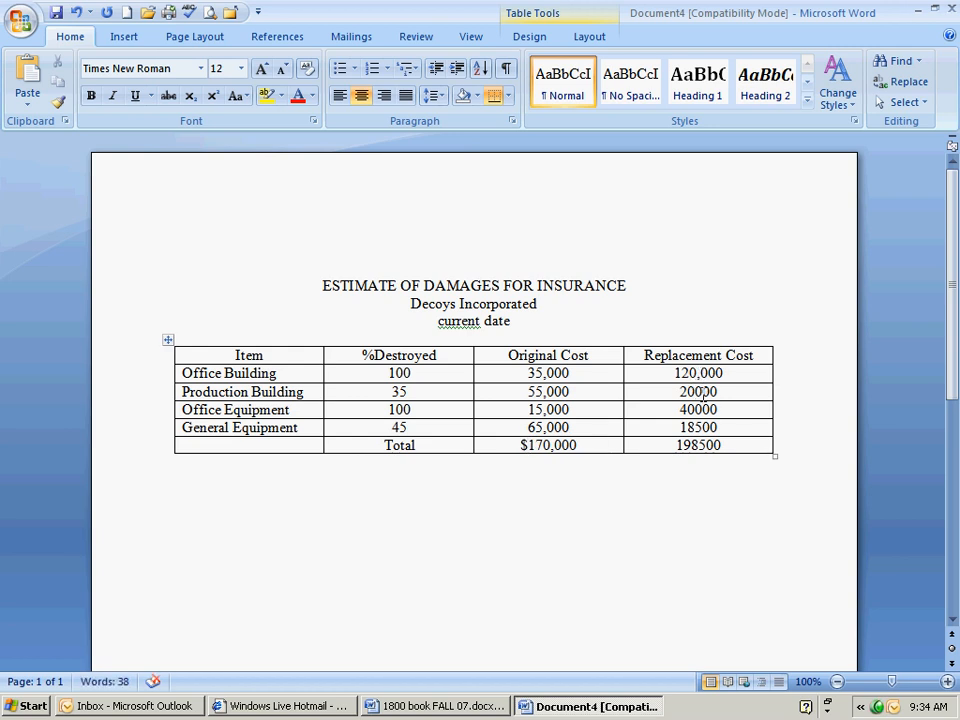
pyautogui.click(691, 392)
pyautogui.write(',')
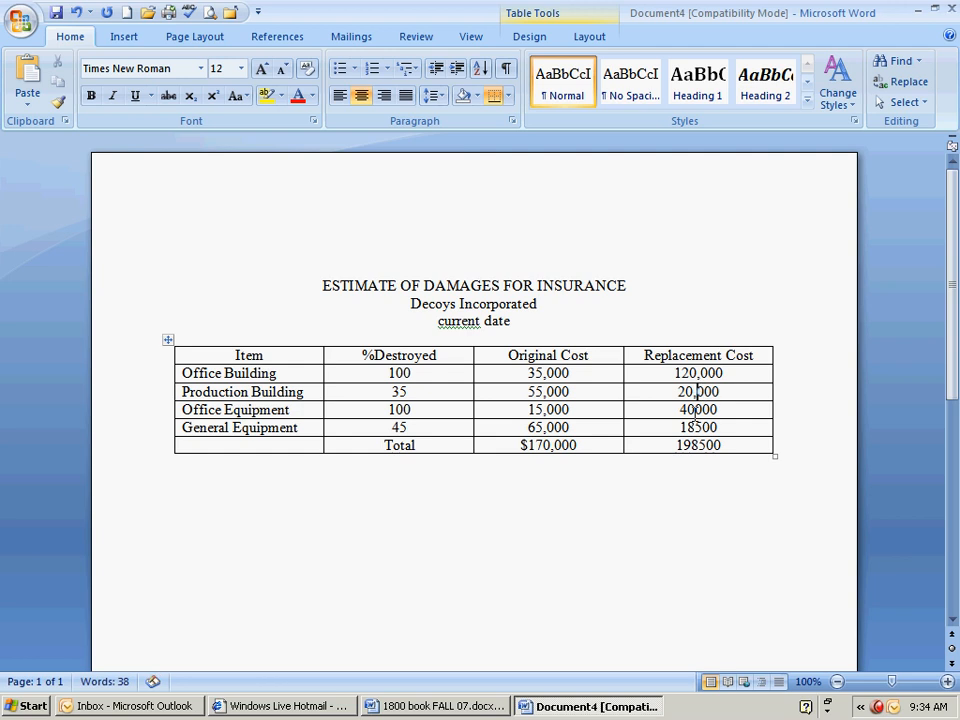
pyautogui.click(697, 410)
pyautogui.write(',')
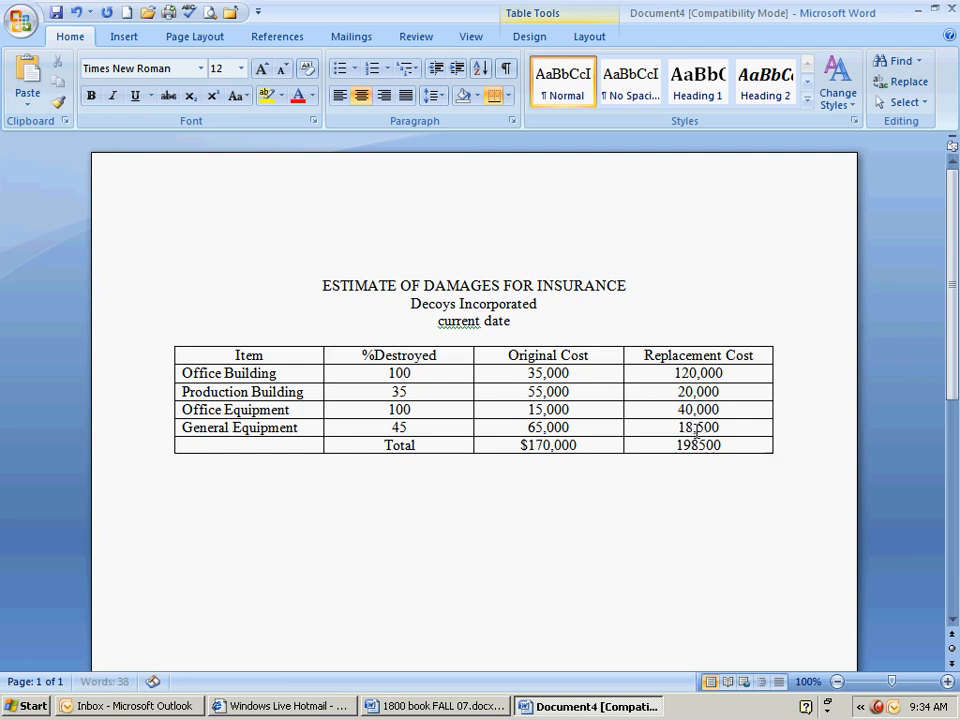
pyautogui.click(691, 427)
pyautogui.write(',')
pyautogui.click(698, 445)
pyautogui.write(',')
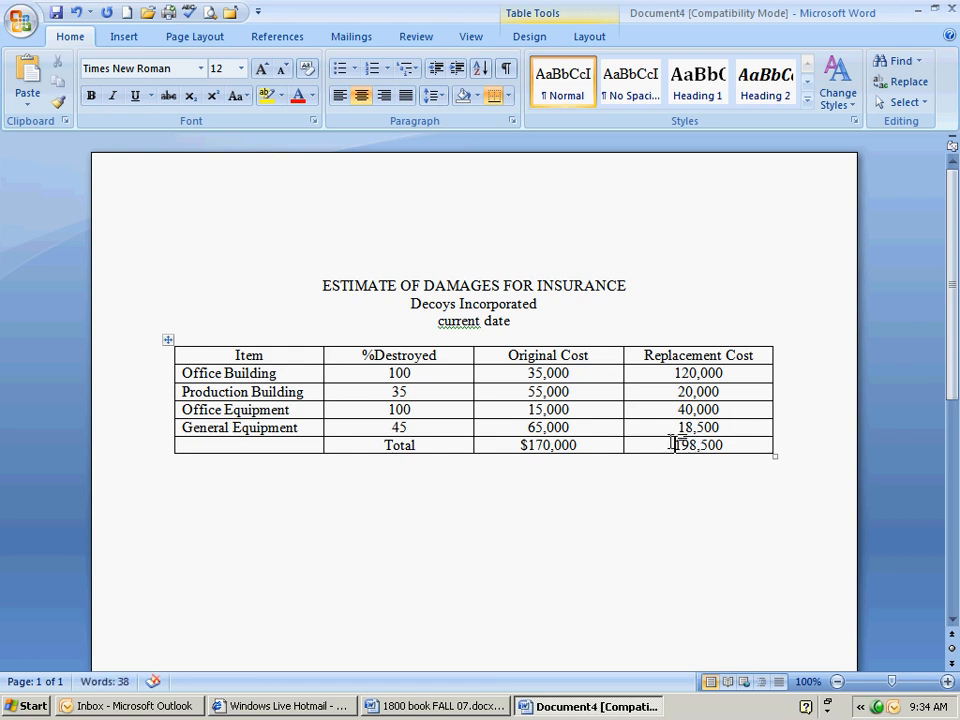
pyautogui.click(673, 444)
pyautogui.write('$')
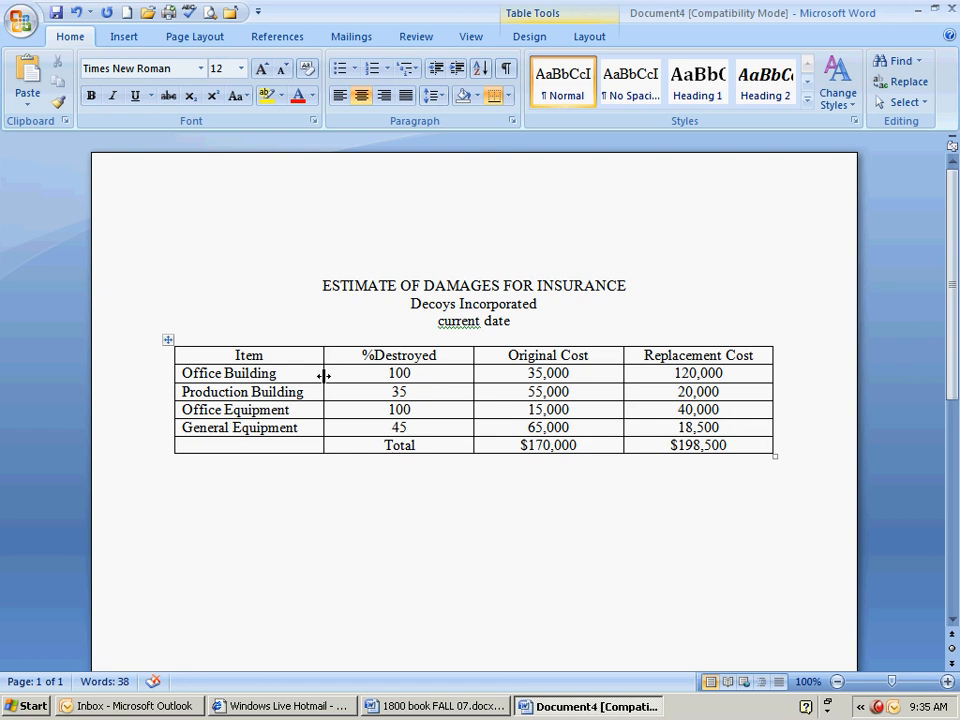
# - Narrow the Item, %Destroyed, Original Cost and Replacement Cost columns to fit their contents more closely
pyautogui.moveTo(322, 377)
pyautogui.mouseDown()
pyautogui.moveTo(356, 375)
pyautogui.moveTo(326, 375)
pyautogui.mouseUp()
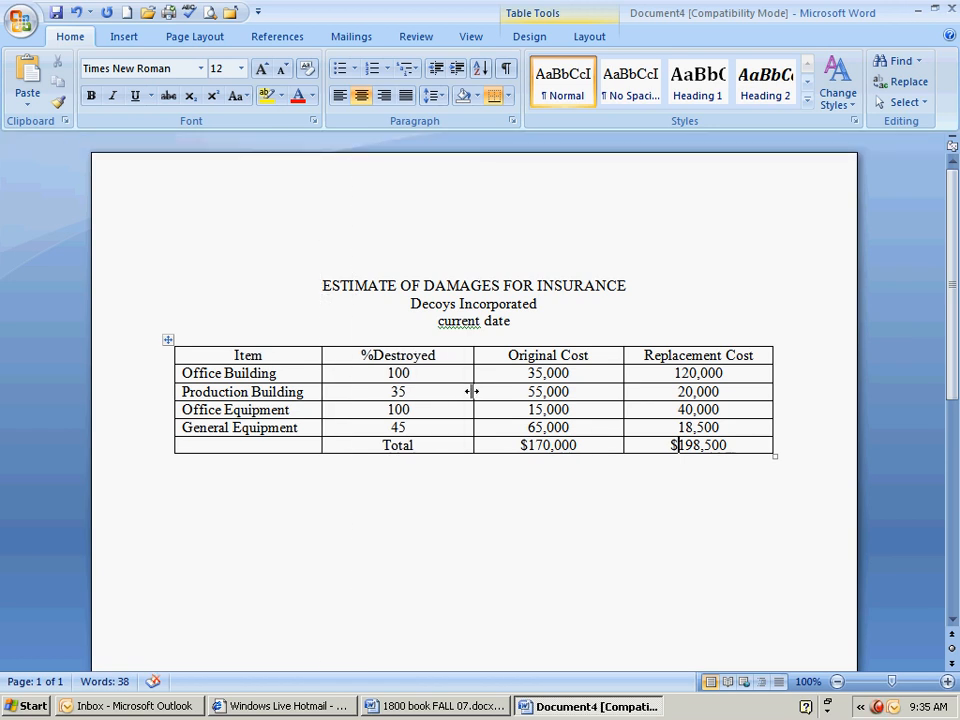
pyautogui.moveTo(471, 394); pyautogui.dragTo(445, 394)
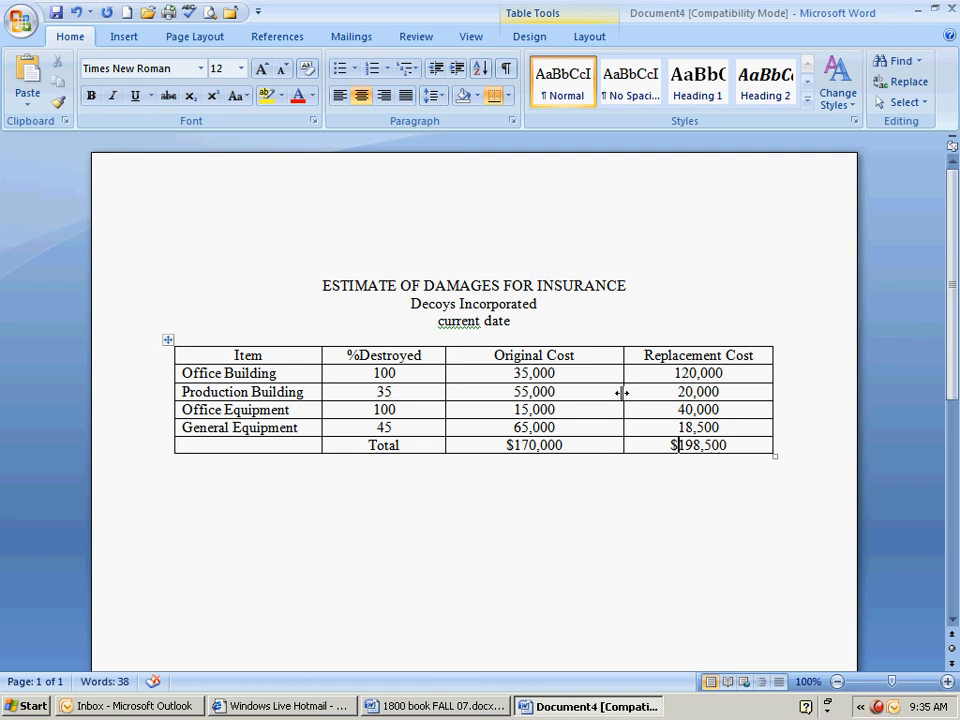
pyautogui.moveTo(622, 394); pyautogui.dragTo(587, 393)
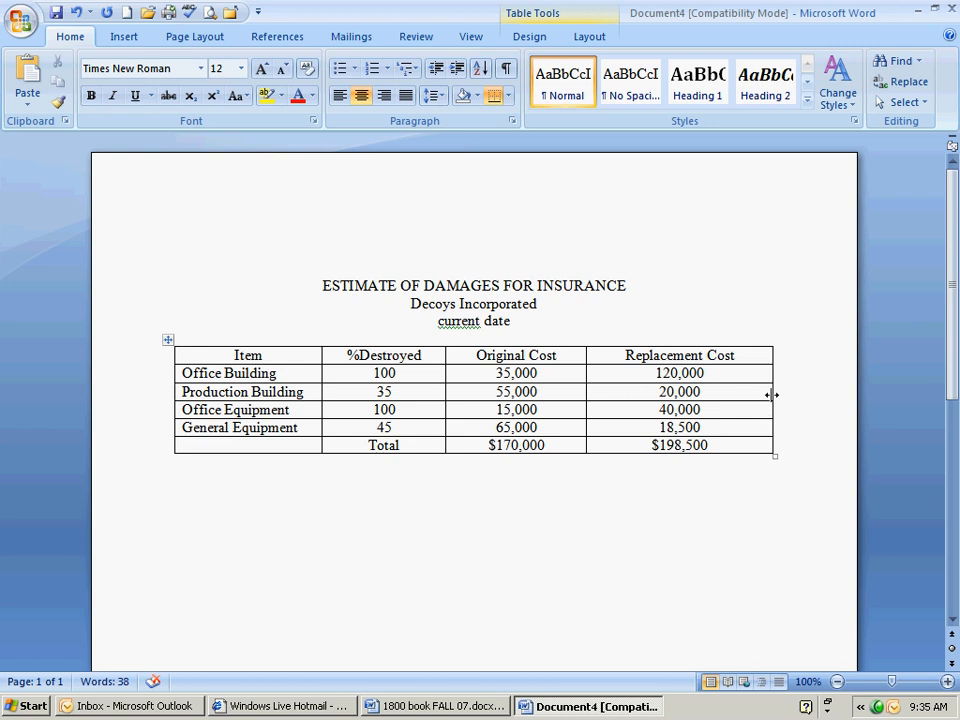
pyautogui.moveTo(769, 393); pyautogui.dragTo(727, 394)
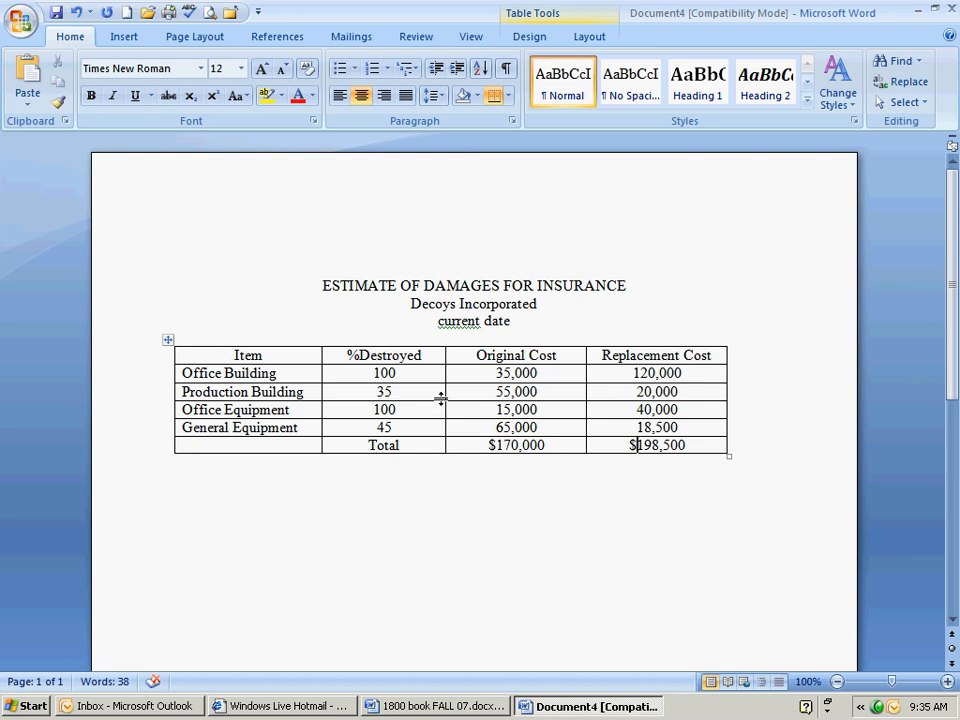
pyautogui.click(134, 40)
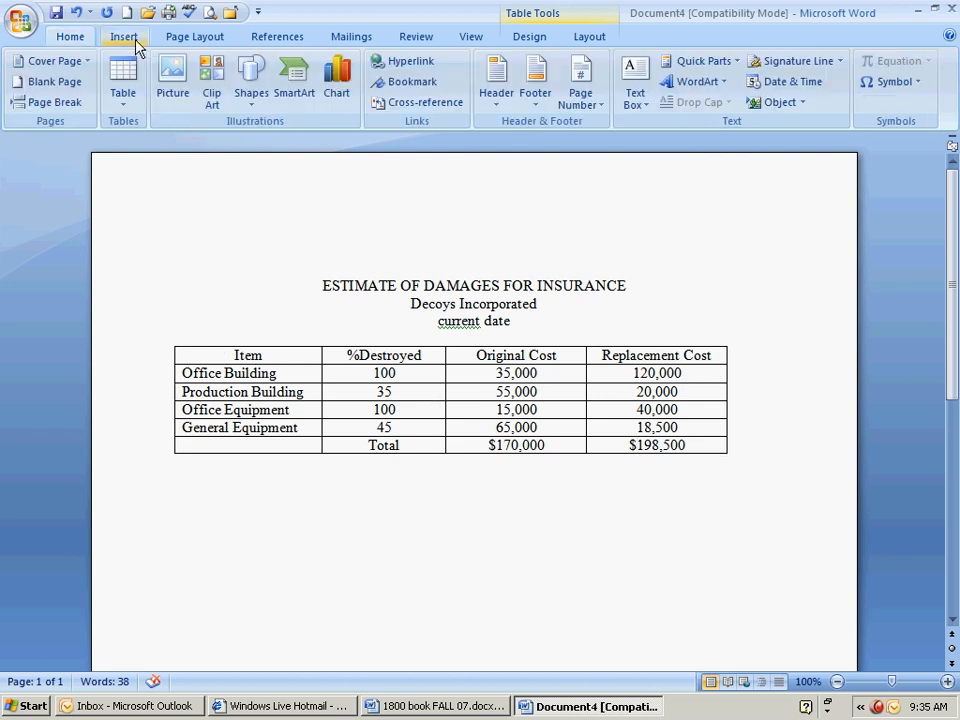
pyautogui.click(121, 80)
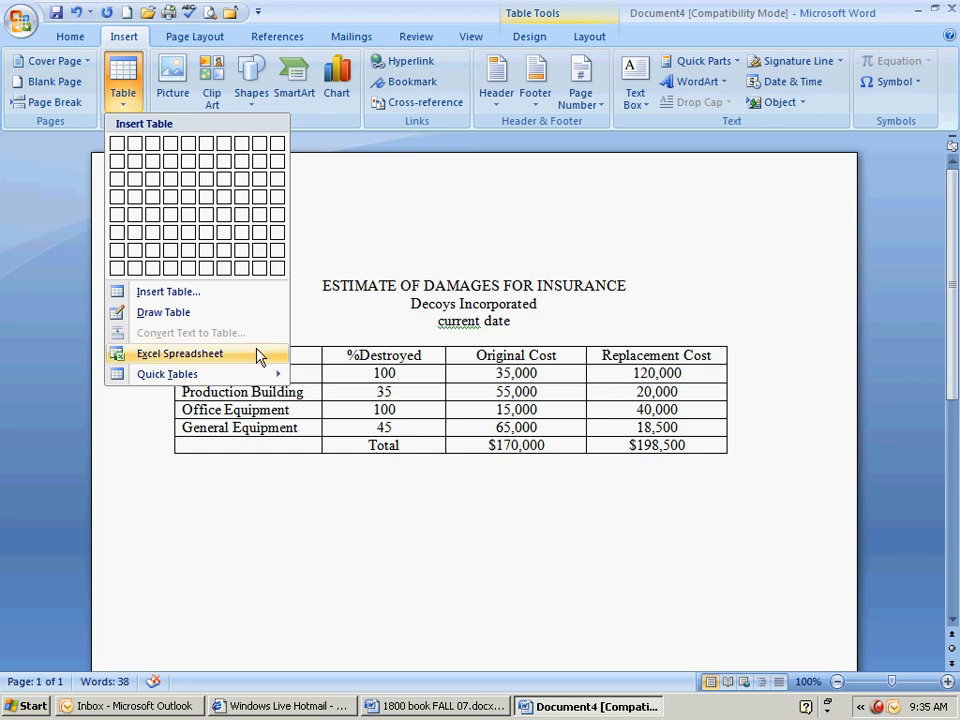
pyautogui.click(461, 219)
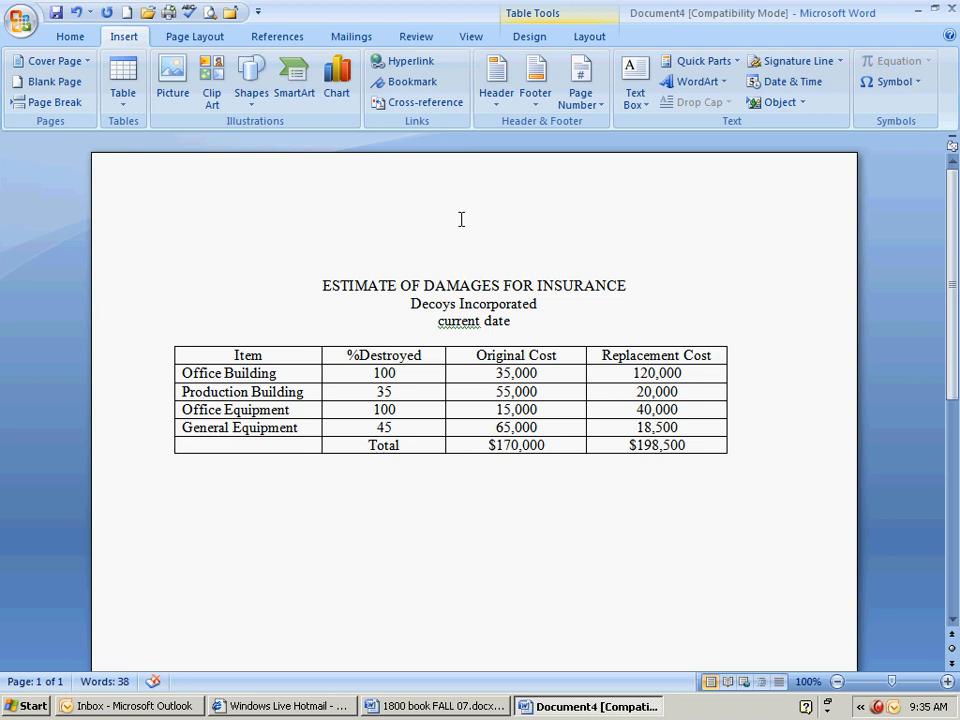